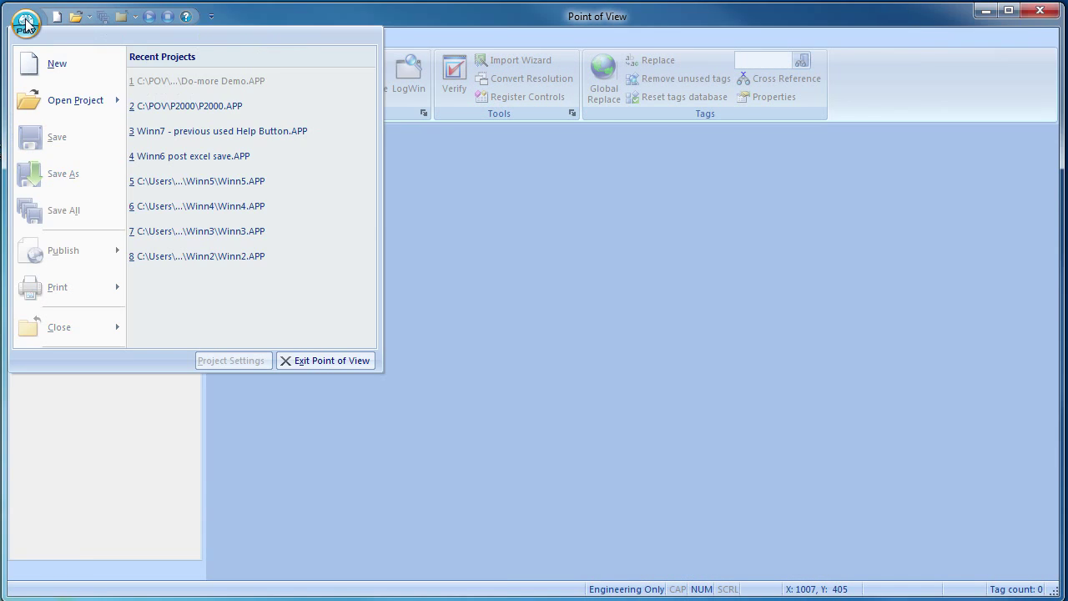
Step: Name the new project 'Do-more Demo' in C:\POV as a Windows Standard (1000 tags) product
left_click(44, 67)
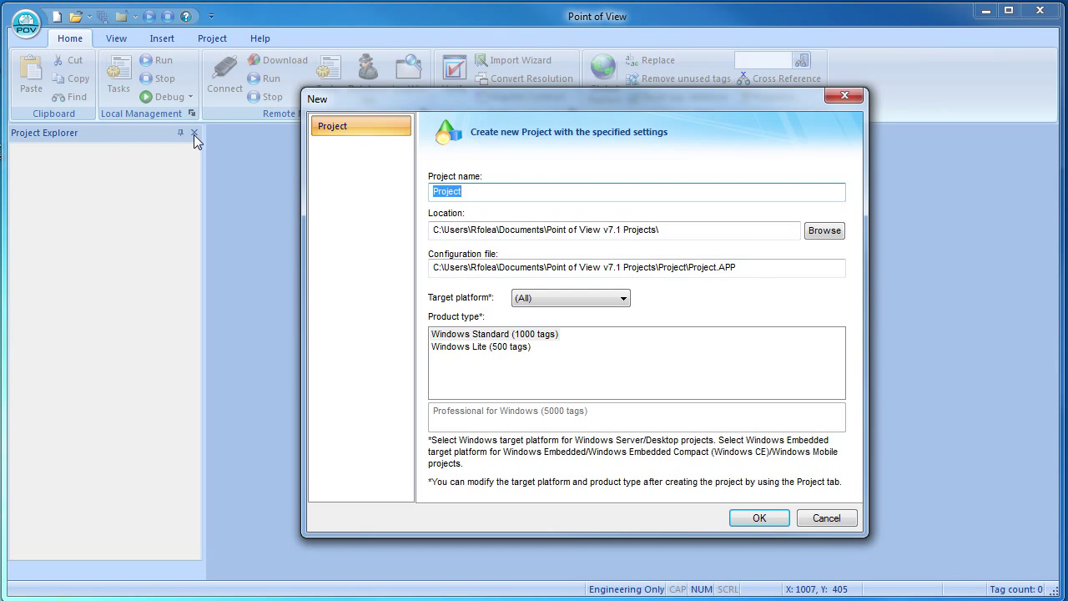
type("Do-more Demo")
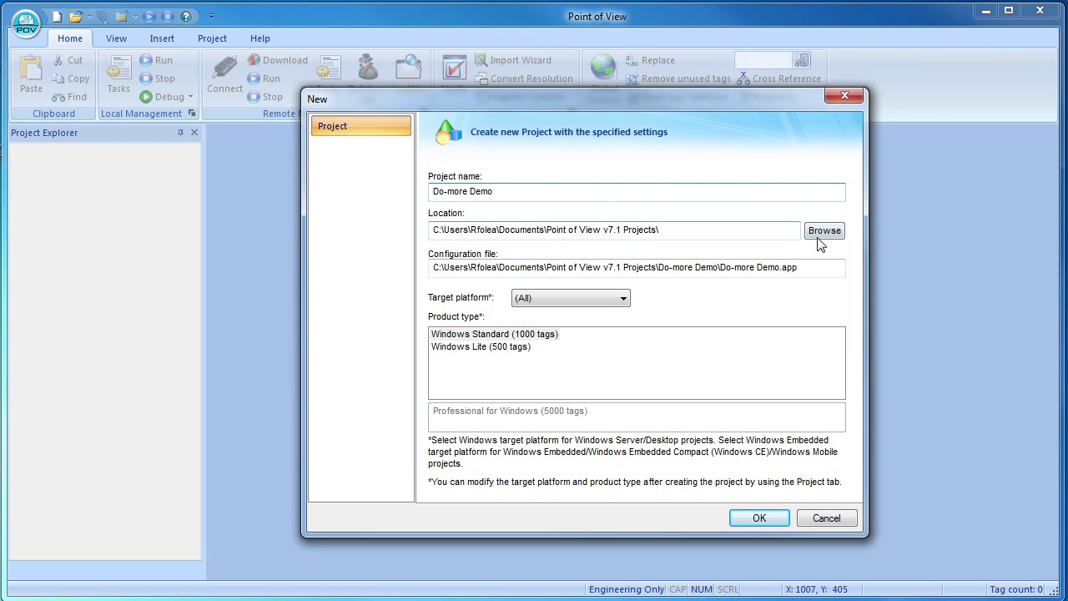
left_click(822, 231)
left_click(363, 288)
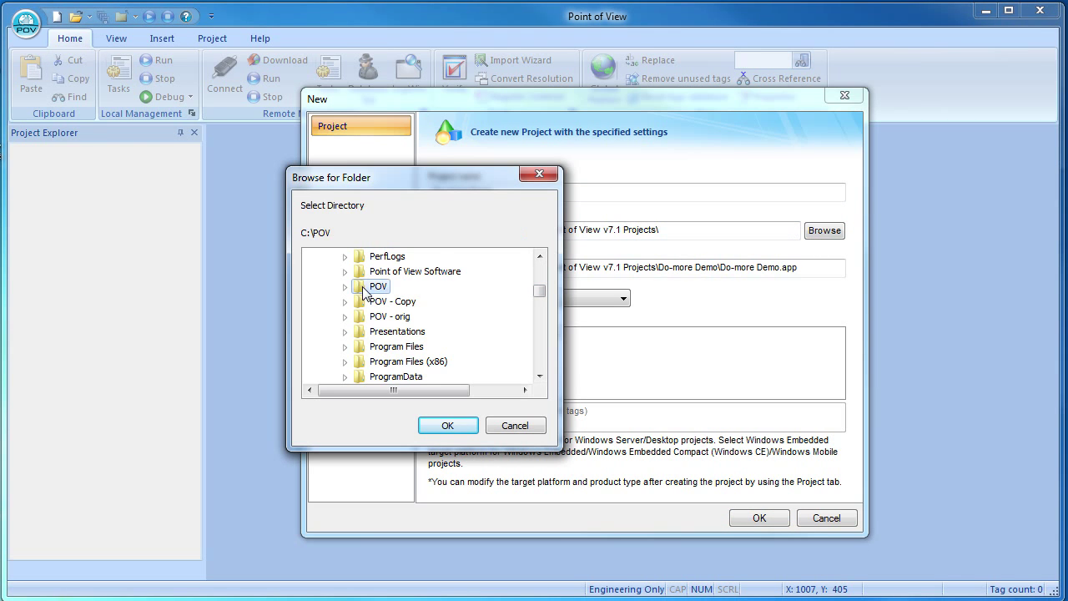
left_click(451, 426)
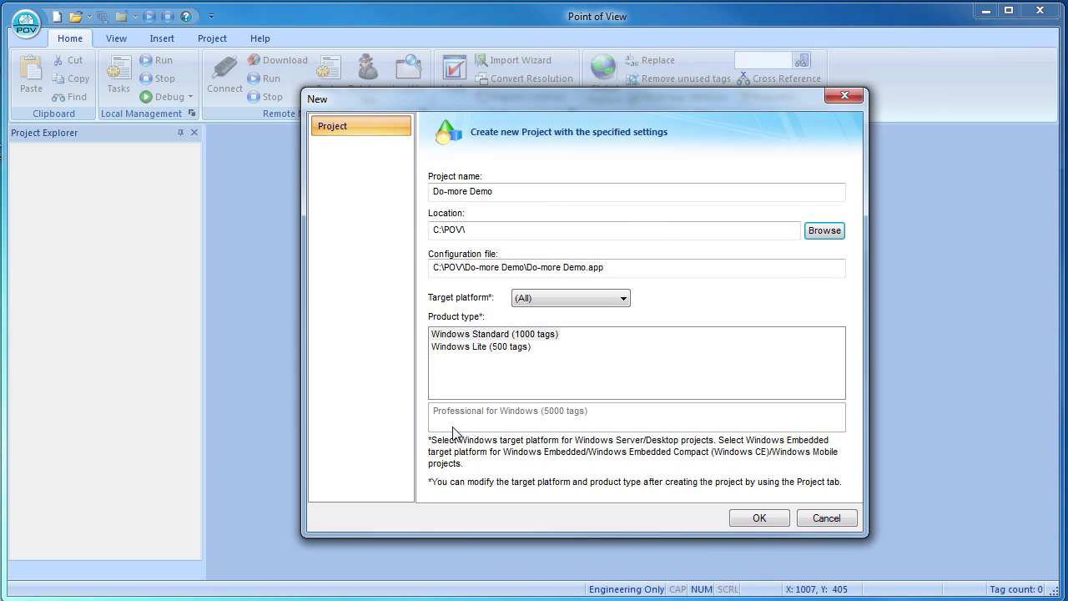
left_click(486, 337)
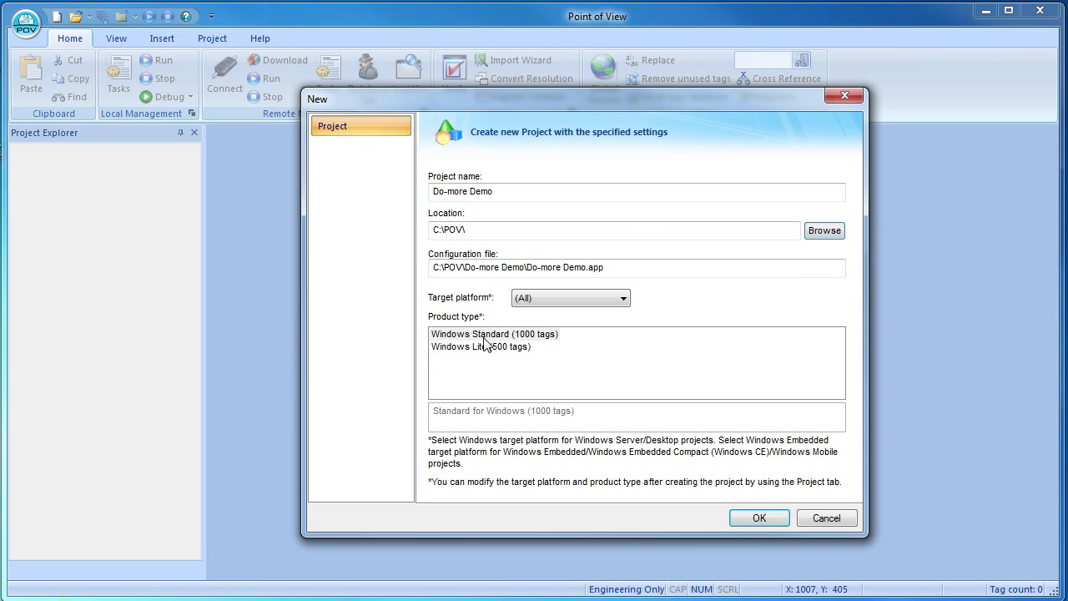
left_click(758, 518)
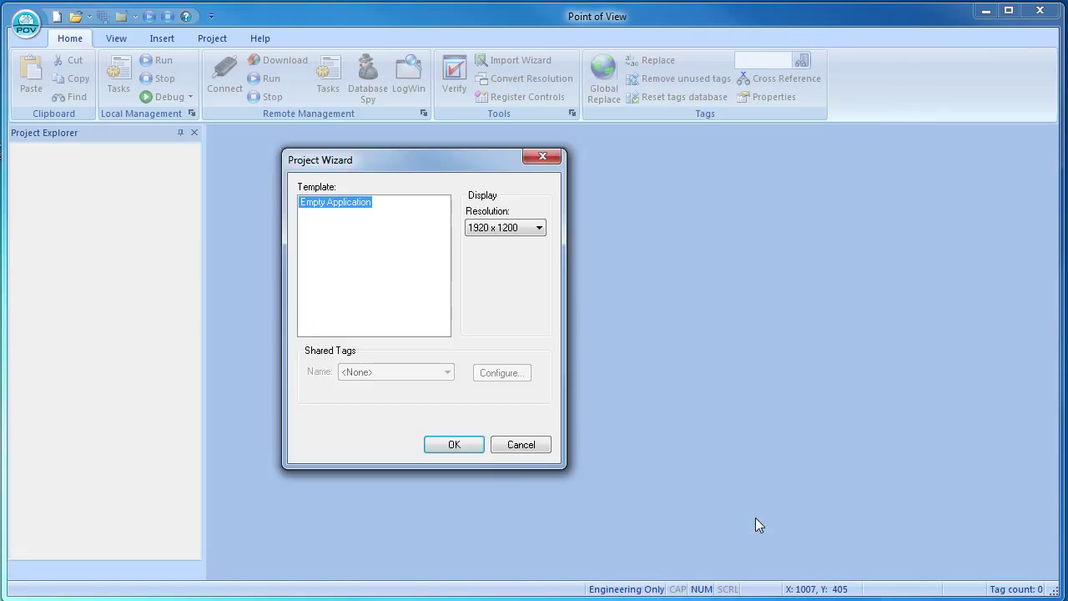
Step: Choose a 640 x 480 screen resolution and finish creating the project
left_click(538, 228)
left_click(501, 284)
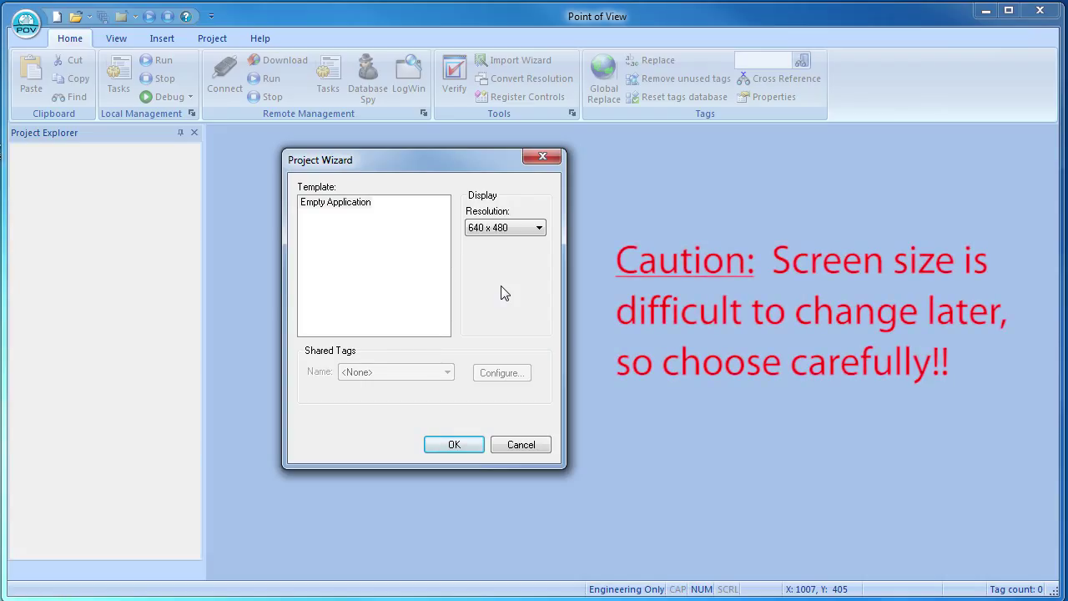
left_click(455, 444)
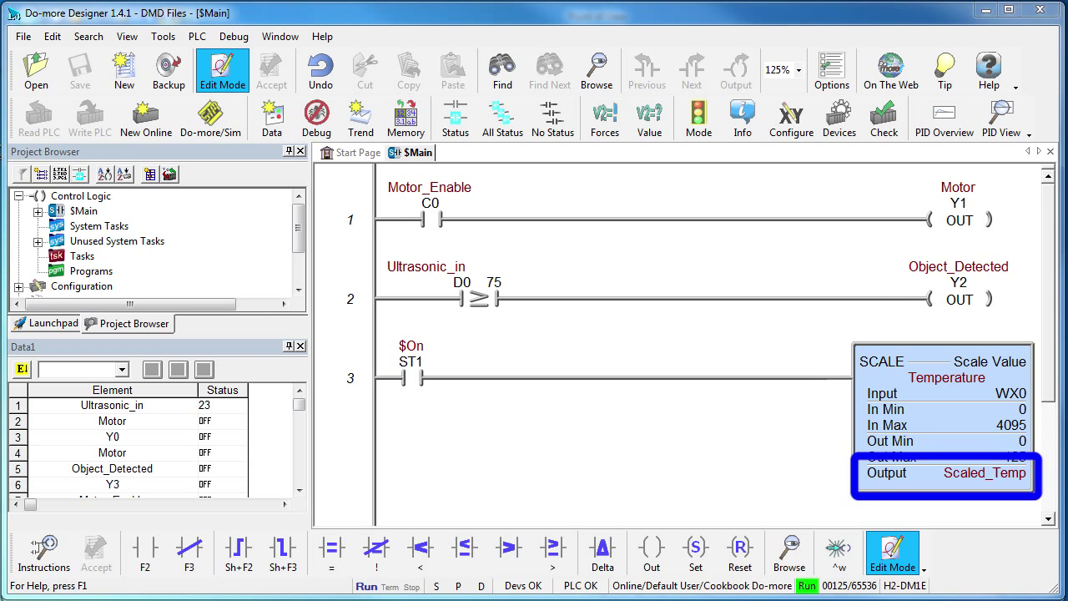
Step: Start an element documentation export in C-more driver format
left_click(23, 37)
mouse_move(51, 228)
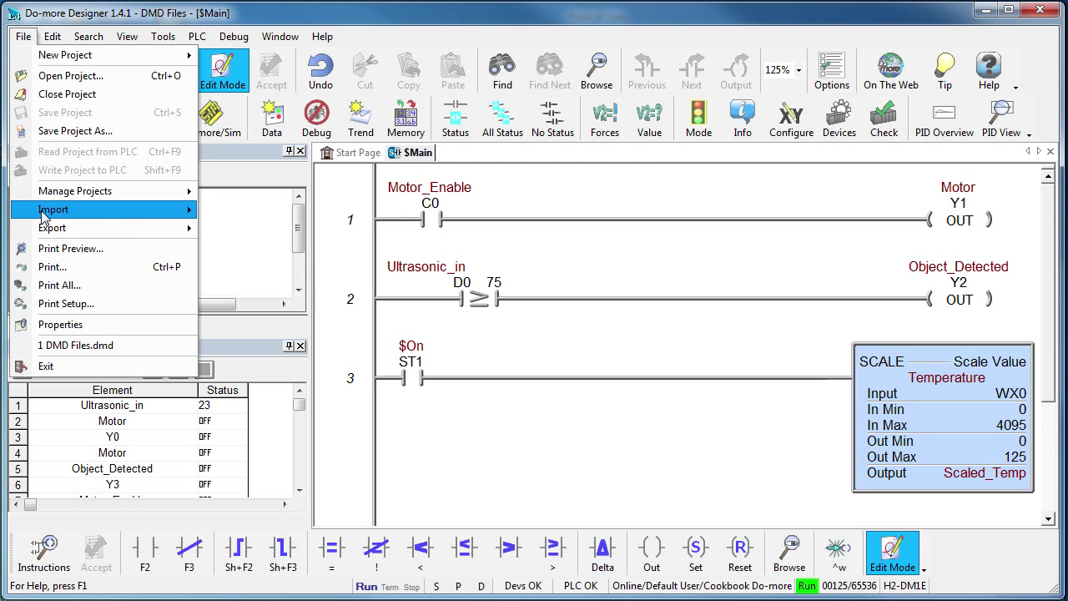
left_click(236, 267)
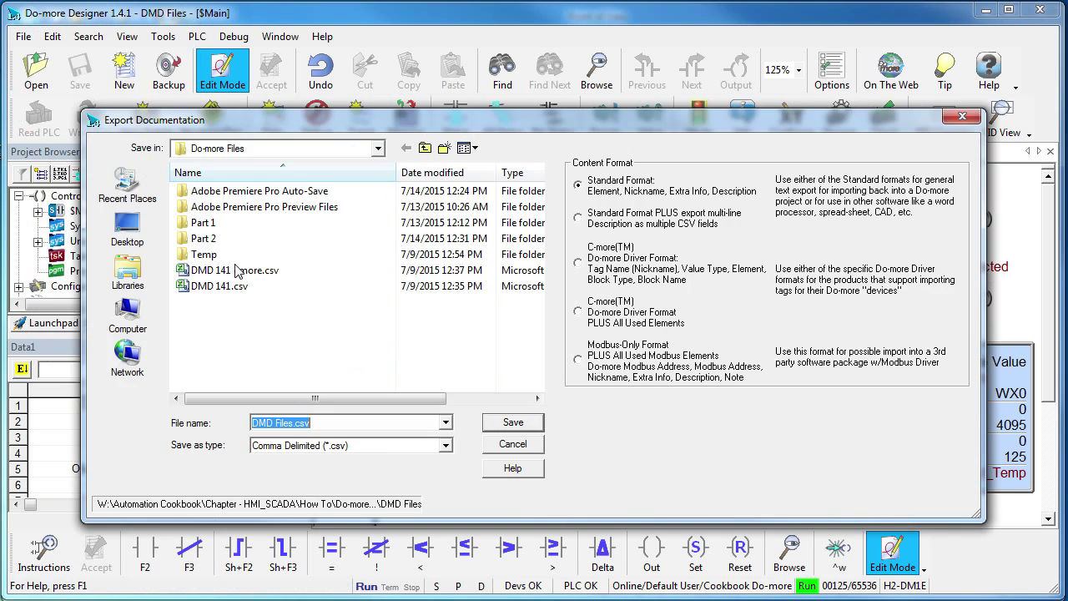
left_click(577, 265)
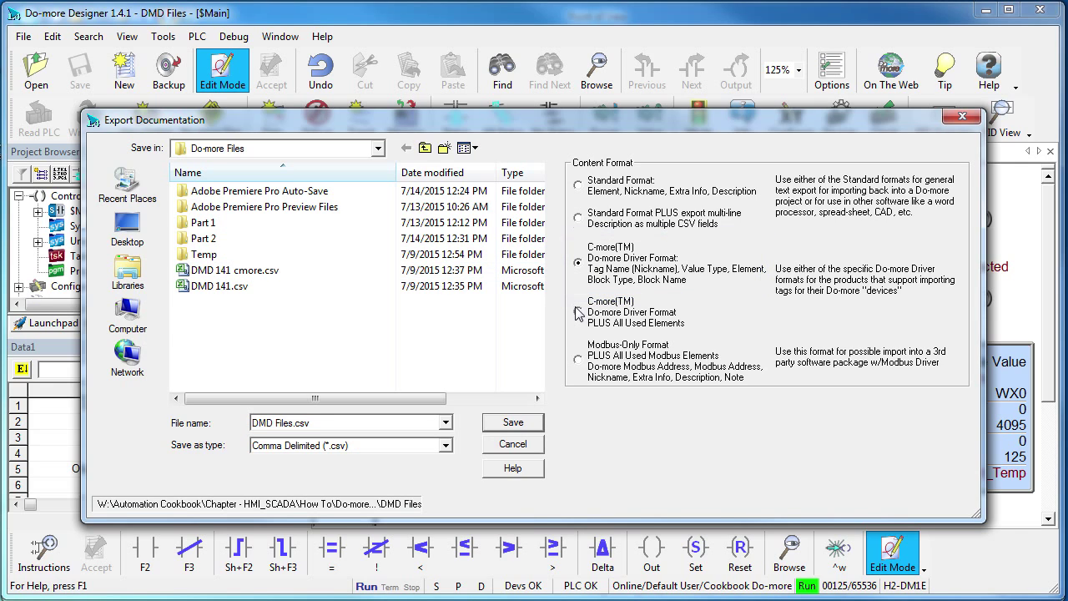
Step: Set the export save location to C:\POV\Do-more Demo
left_click(378, 148)
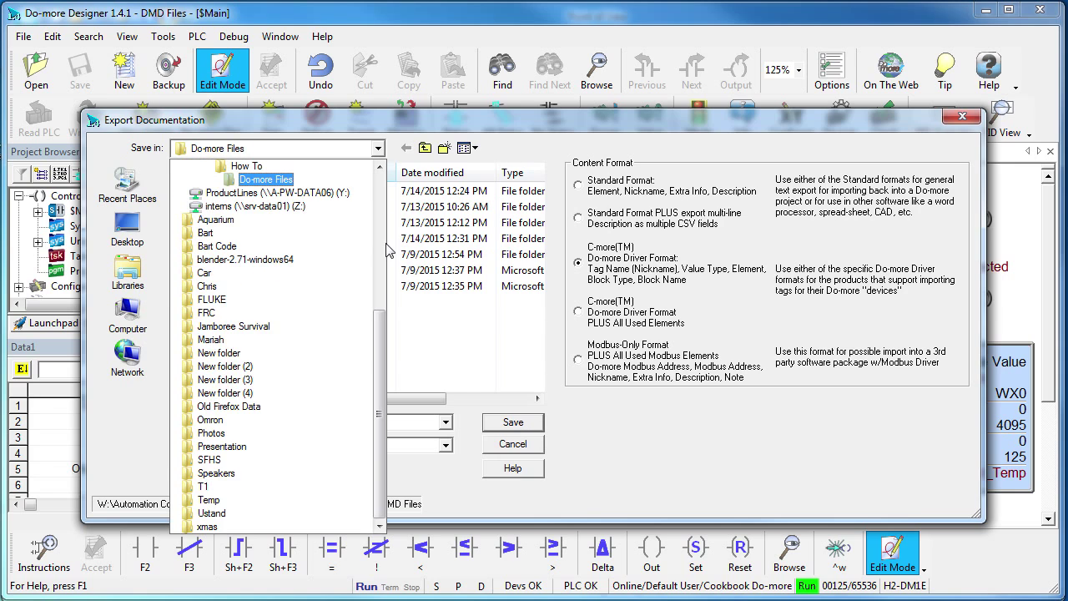
scroll(377, 340, "up", 6)
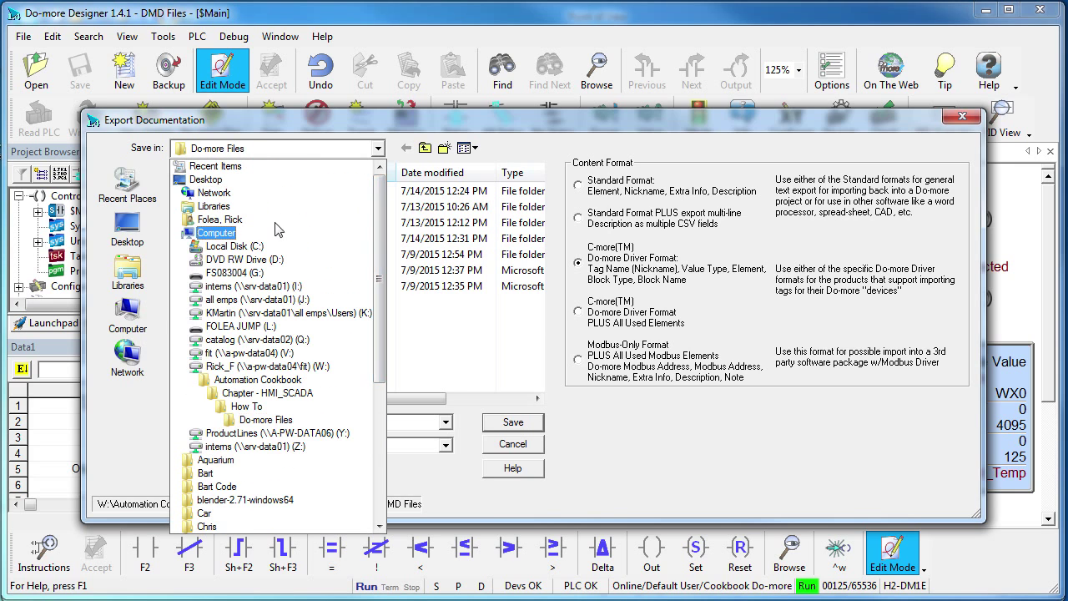
left_click(215, 247)
scroll(536, 250, "down", 1)
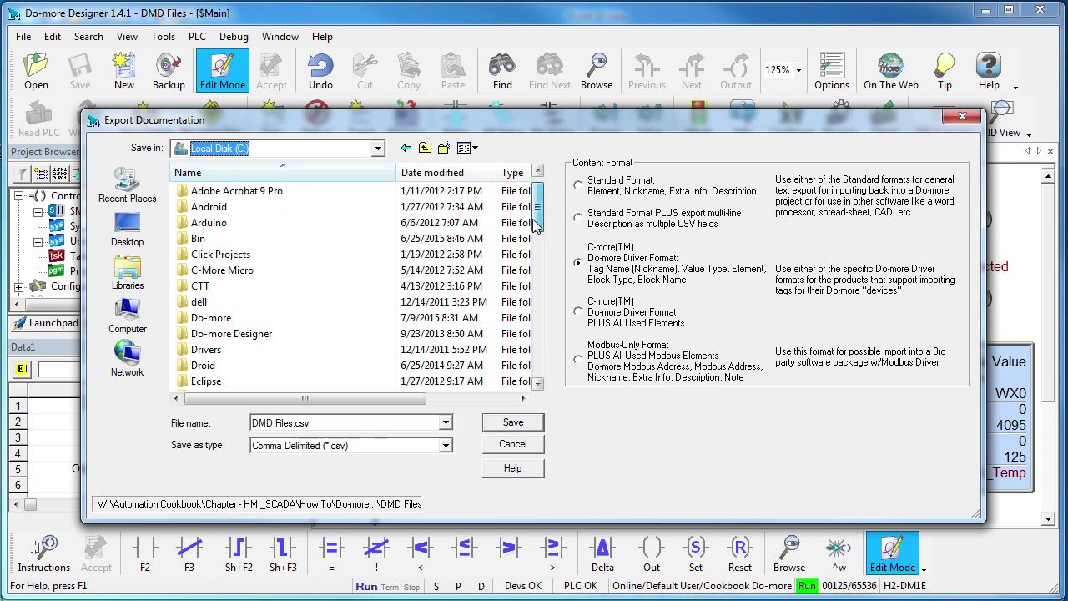
scroll(536, 250, "down", 1)
left_click_drag(536, 250, 536, 309)
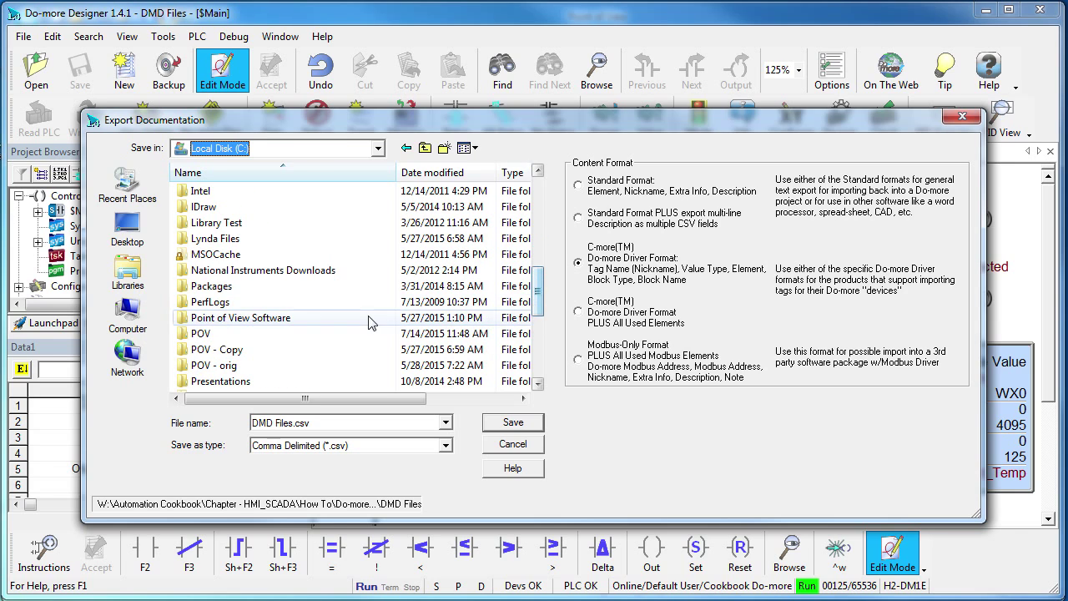
double_click(194, 334)
double_click(205, 207)
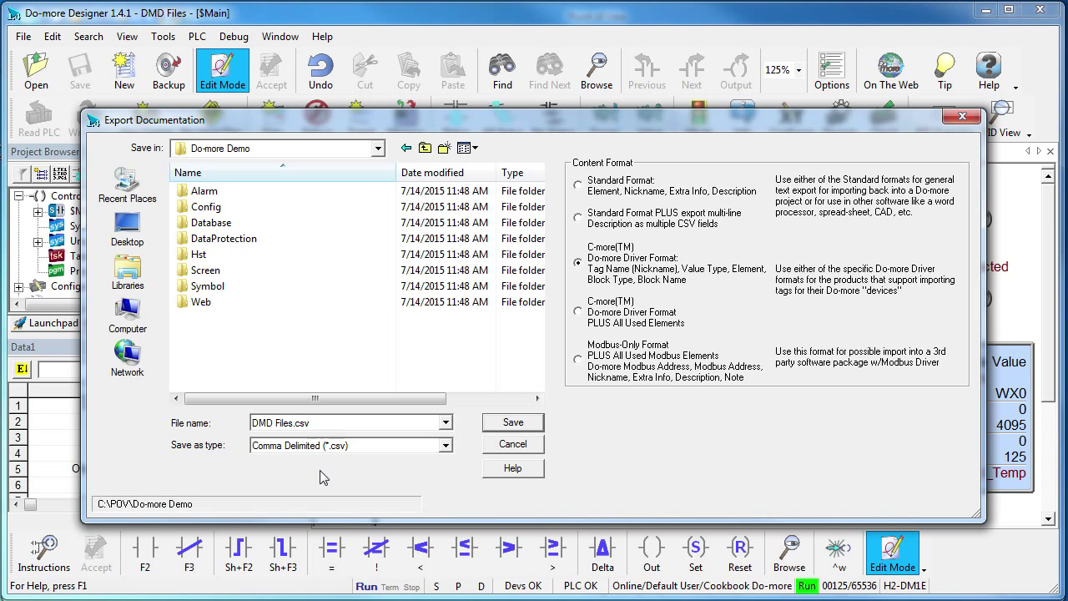
Step: Replace the export file name 'DMD Files' with 'Do-more Tags'
left_click(292, 422)
left_click_drag(292, 422, 242, 424)
type("Do-more Tags")
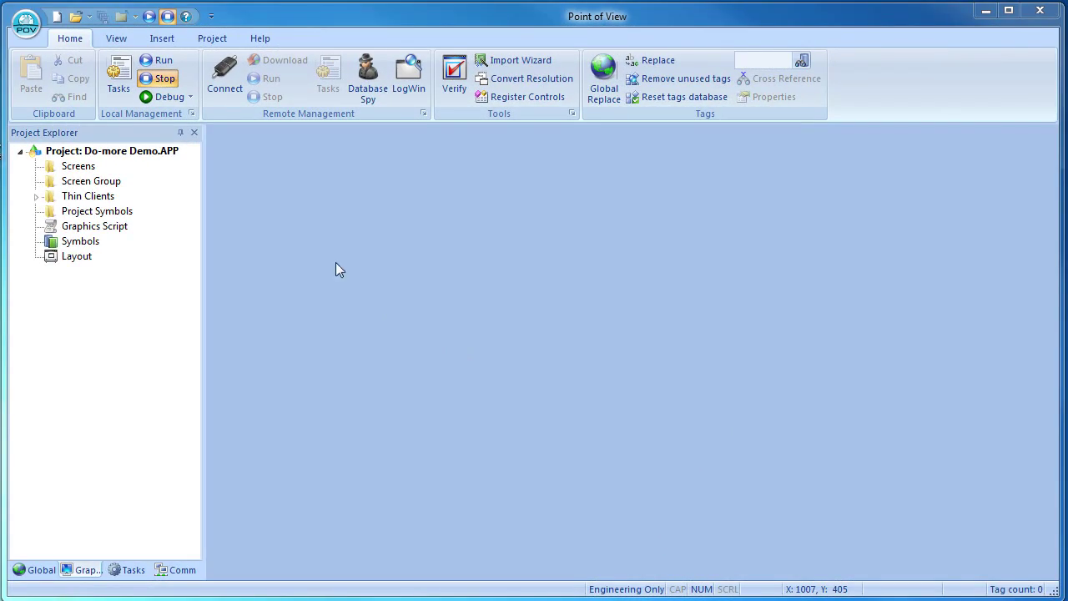
Step: In Communication settings, add an AutomationDirect DoMore tag integration source named 'Do-more'
left_click(212, 41)
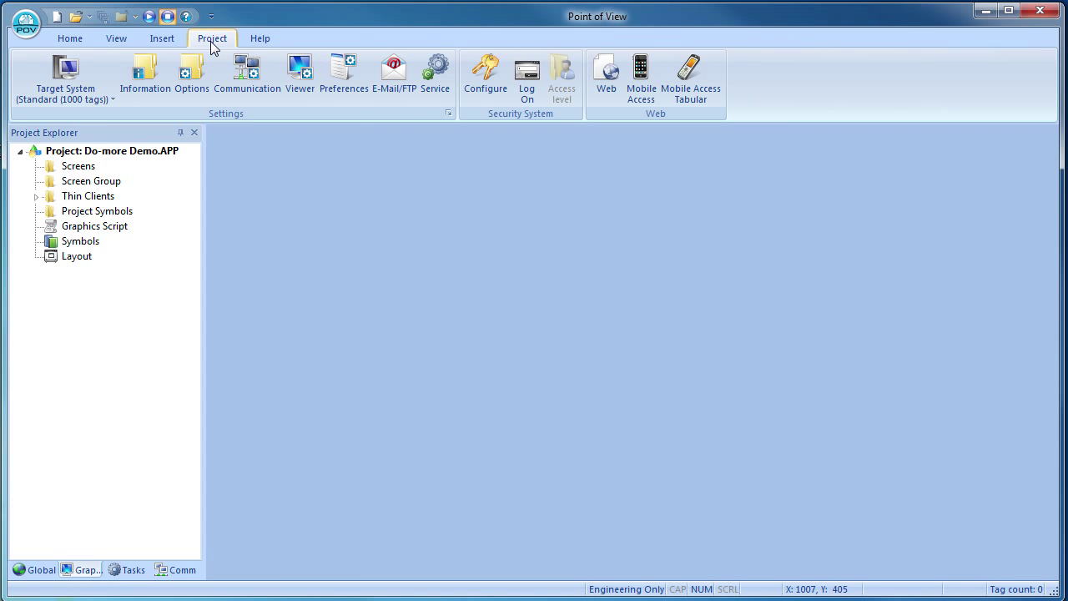
left_click(249, 79)
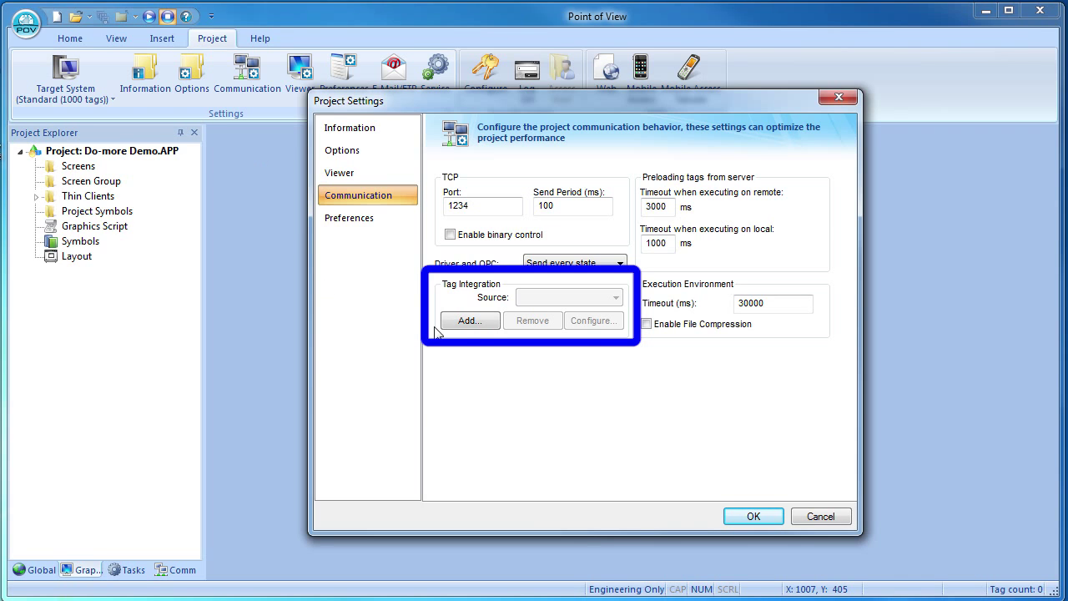
left_click(471, 322)
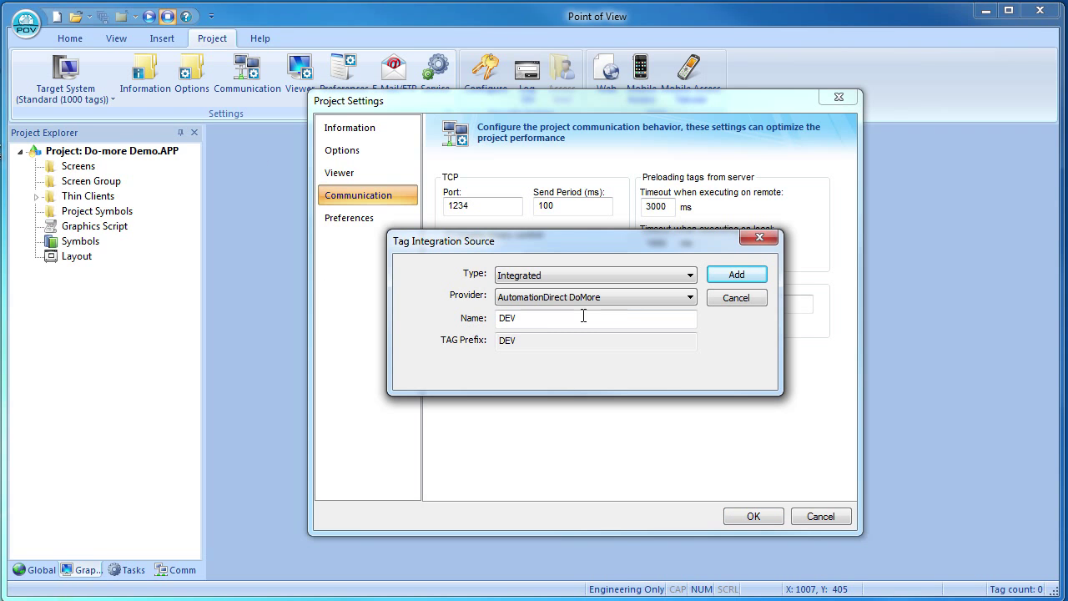
left_click(691, 297)
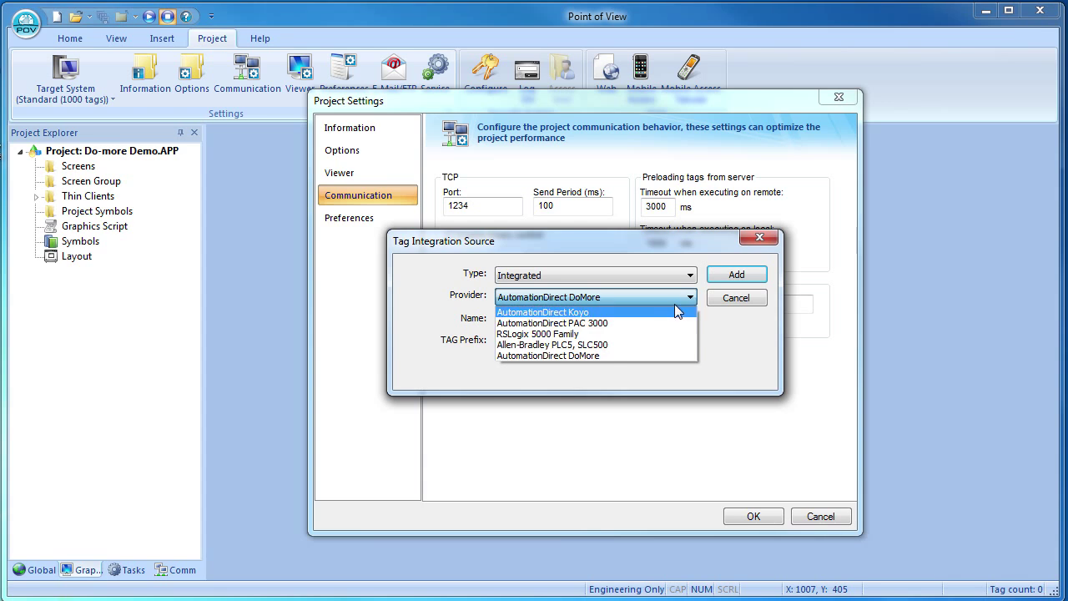
left_click(616, 355)
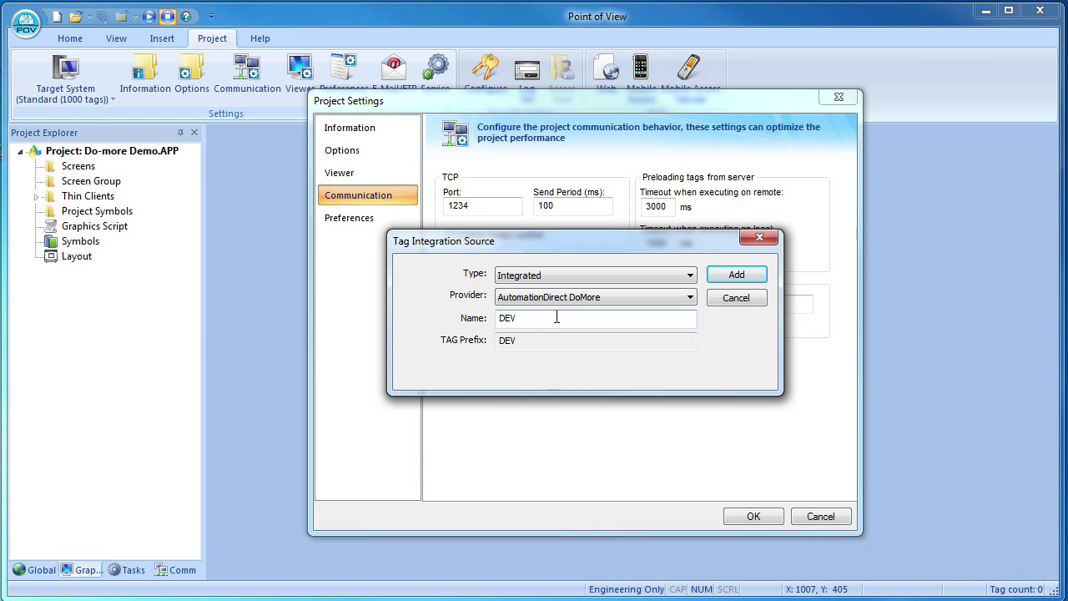
double_click(505, 318)
type("D")
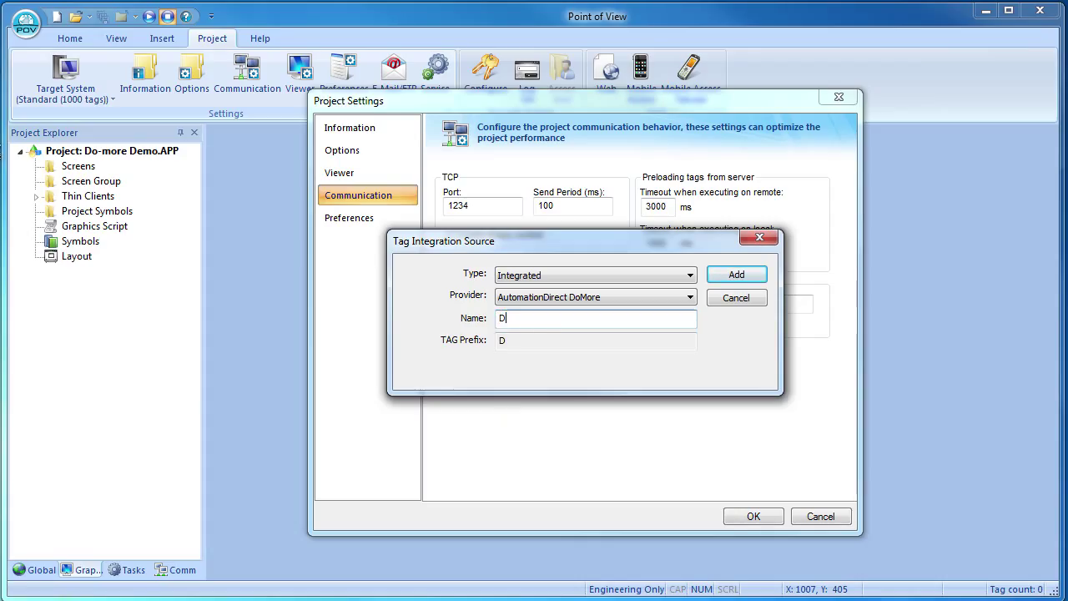
type("o-more")
left_click(734, 276)
Step: Set IP 172.31.51.51, import Do-more Tags.csv from the Do-more Demo folder, and confirm settings
type("172")
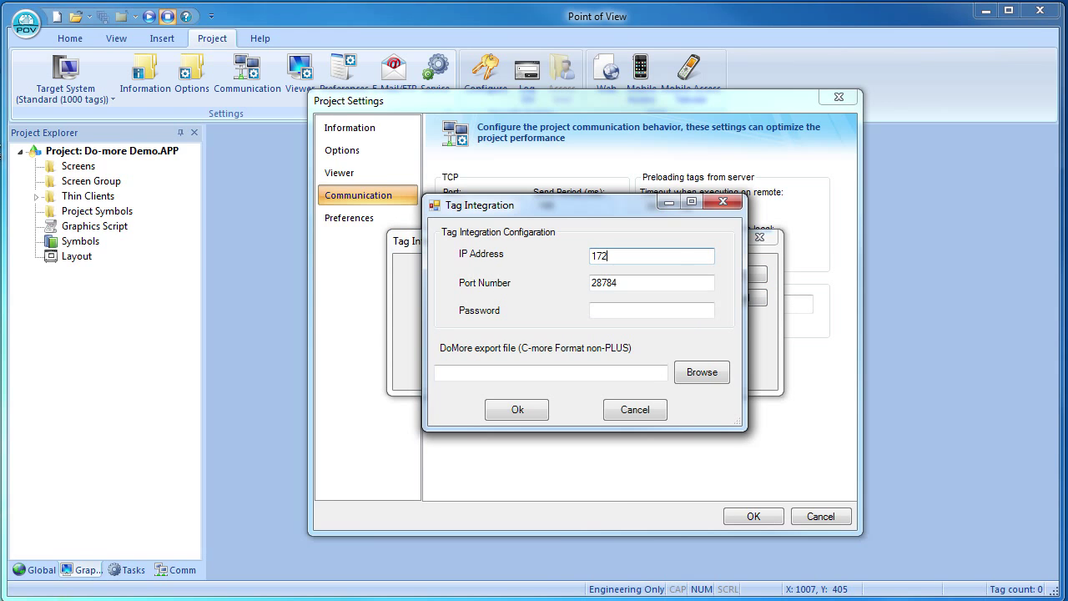
type(".31.51.51")
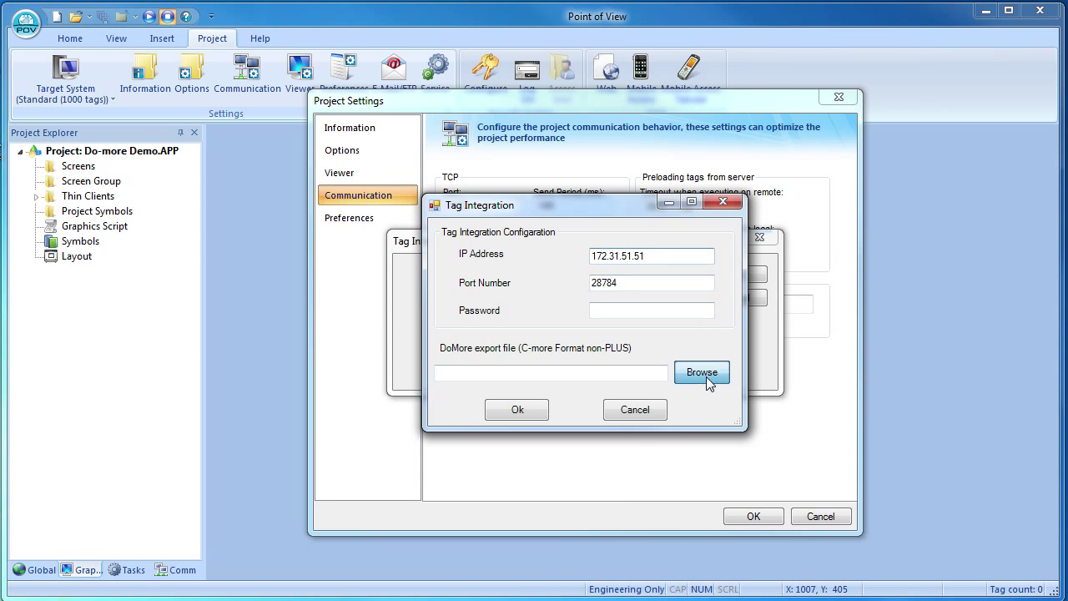
left_click(707, 377)
left_click(680, 256)
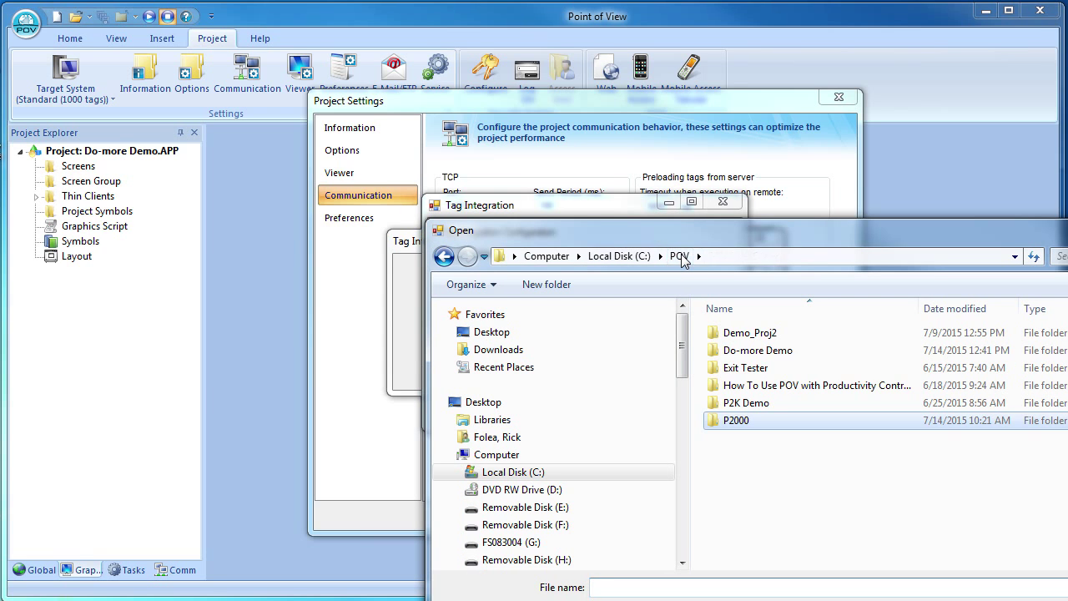
double_click(755, 350)
double_click(793, 490)
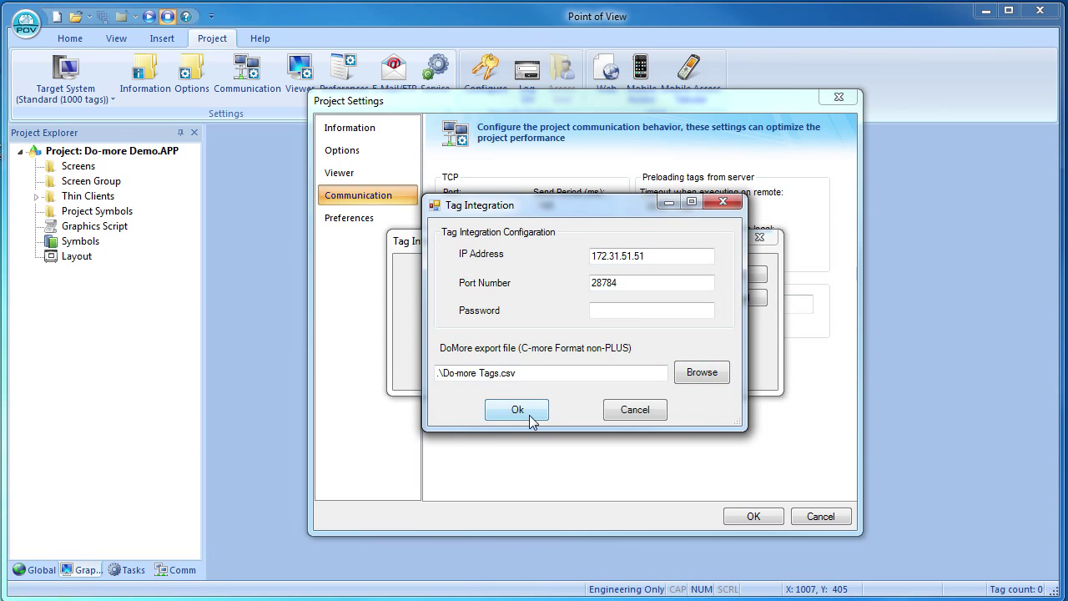
left_click(532, 420)
left_click(752, 517)
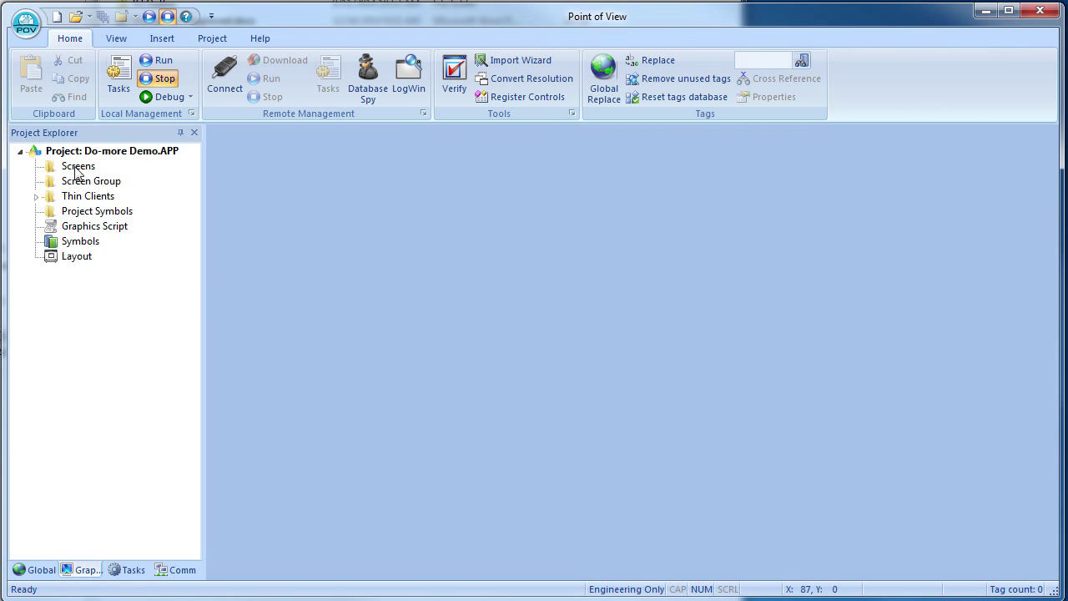
Step: Insert Screen8 described as 'Do-more Demo' and open the symbol library
right_click(71, 165)
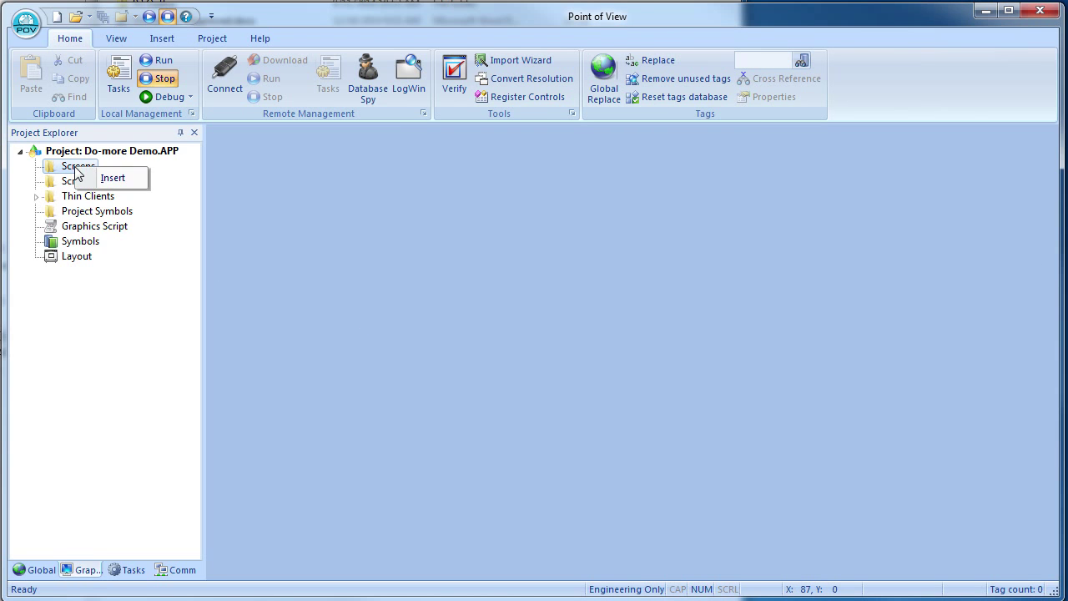
left_click(104, 175)
type("D")
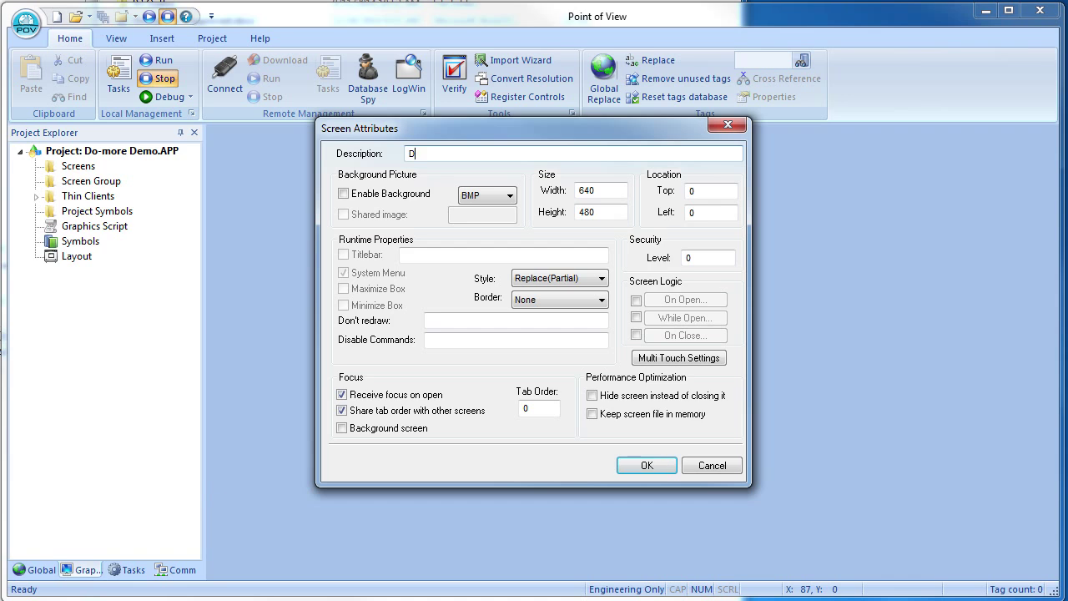
type("o-more Demo")
key("Return")
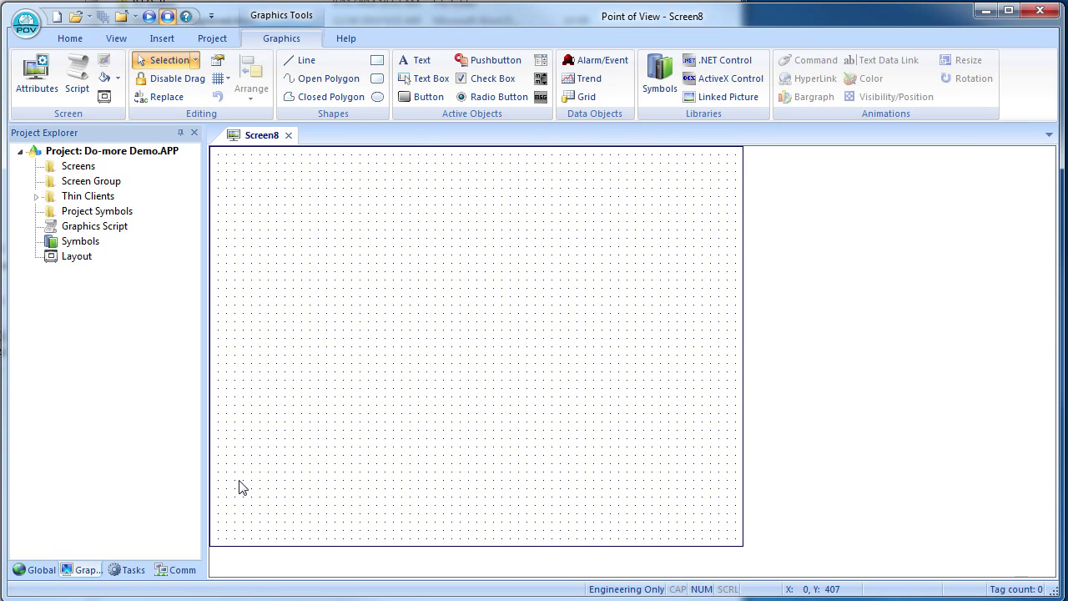
left_click(60, 243)
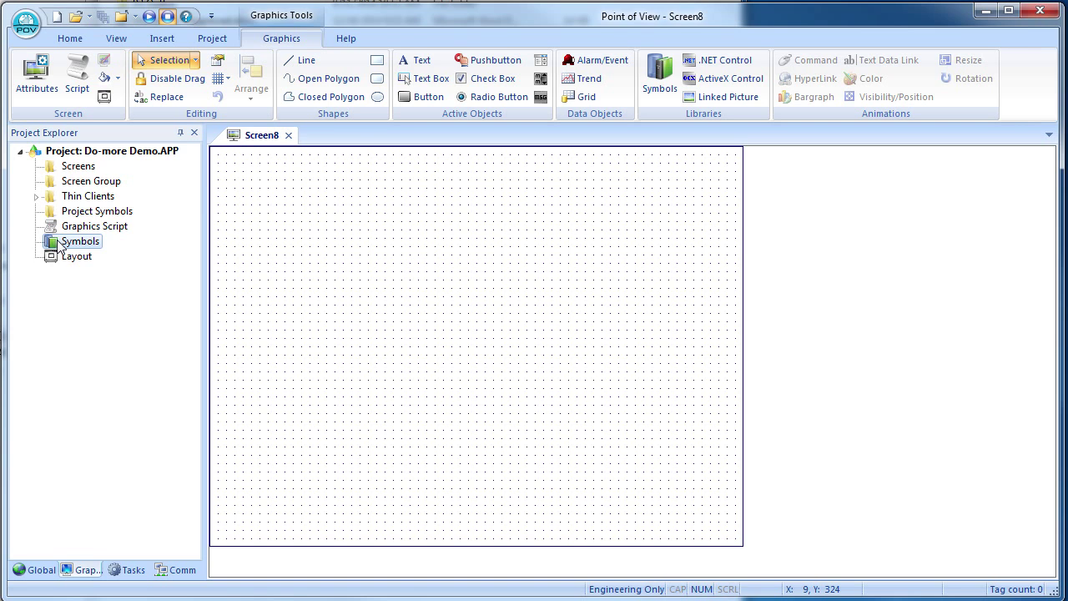
double_click(60, 243)
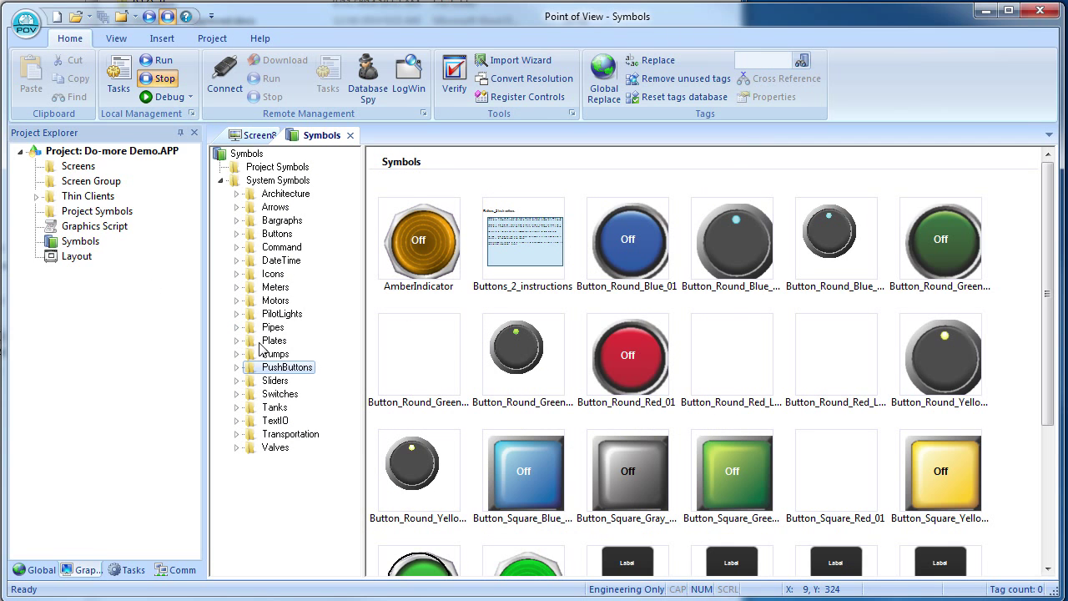
Step: Place the round blue-dot knob at Screen8's top-left and open its properties
left_click(726, 247)
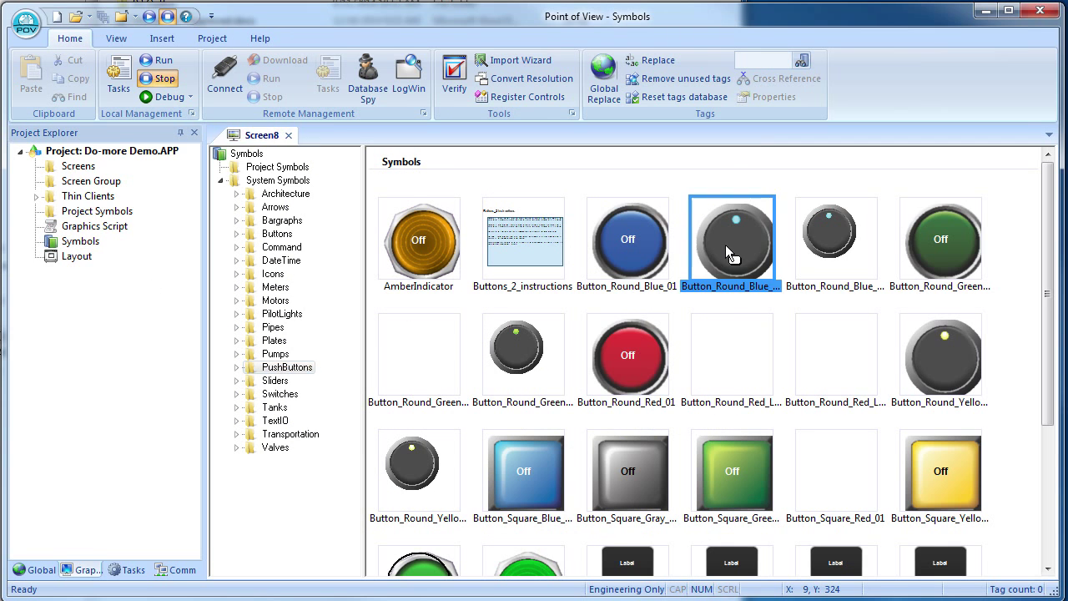
left_click(257, 193)
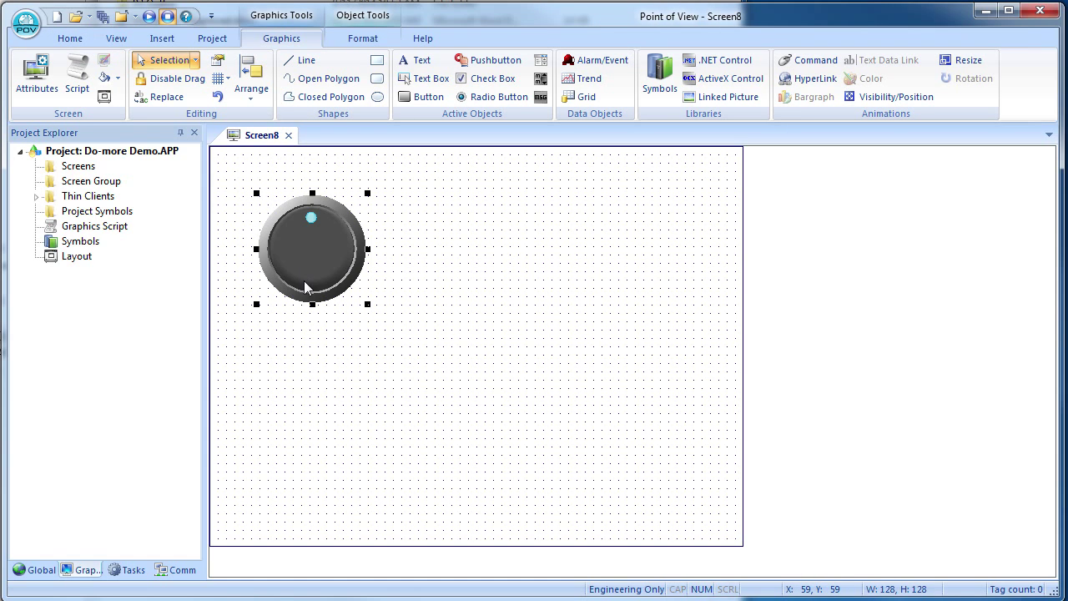
key("Escape")
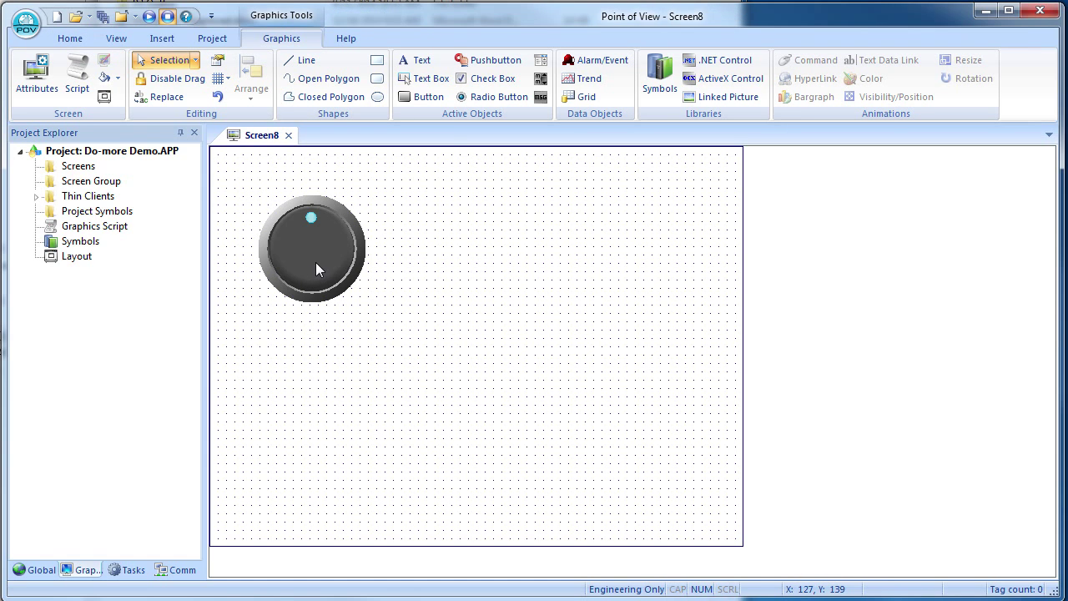
double_click(316, 269)
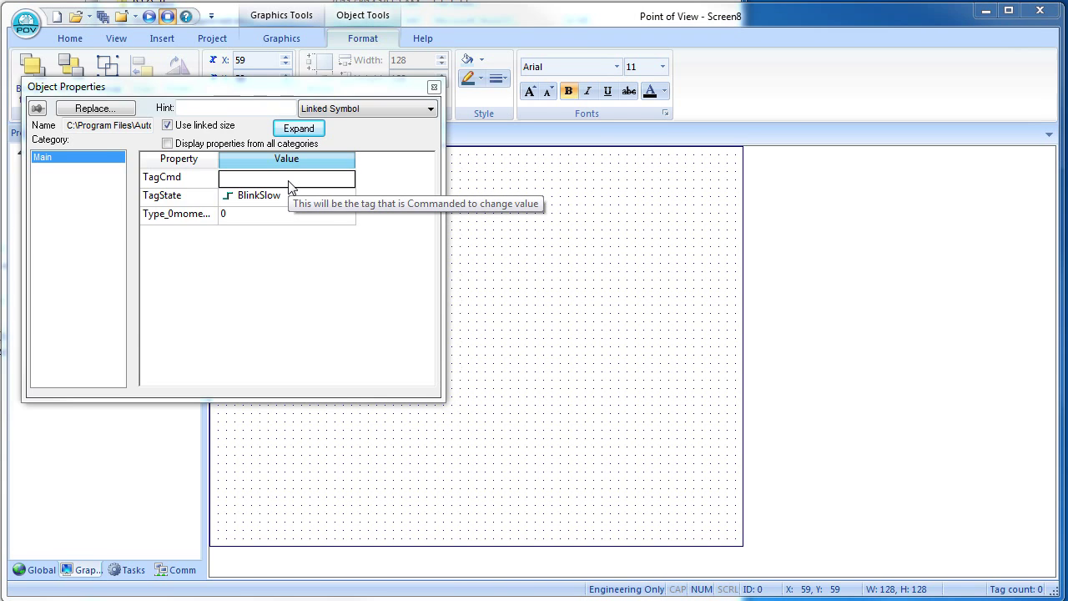
Step: Bind the knob's TagCmd to Do_more.Motor_Enable via the tag browser
double_click(289, 185)
left_click_drag(203, 72, 407, 77)
left_click(114, 197)
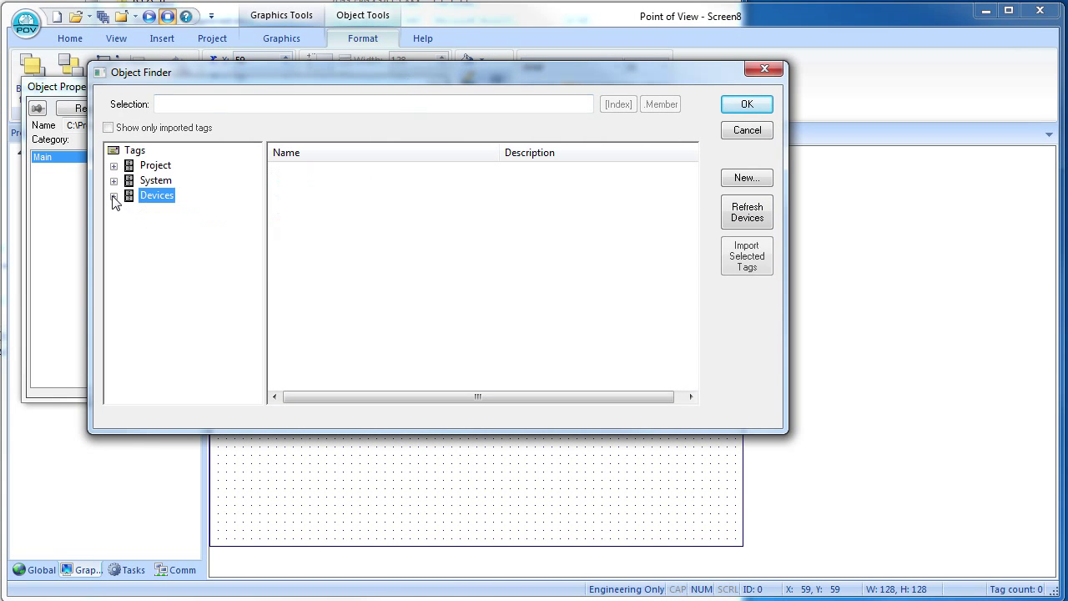
left_click(113, 195)
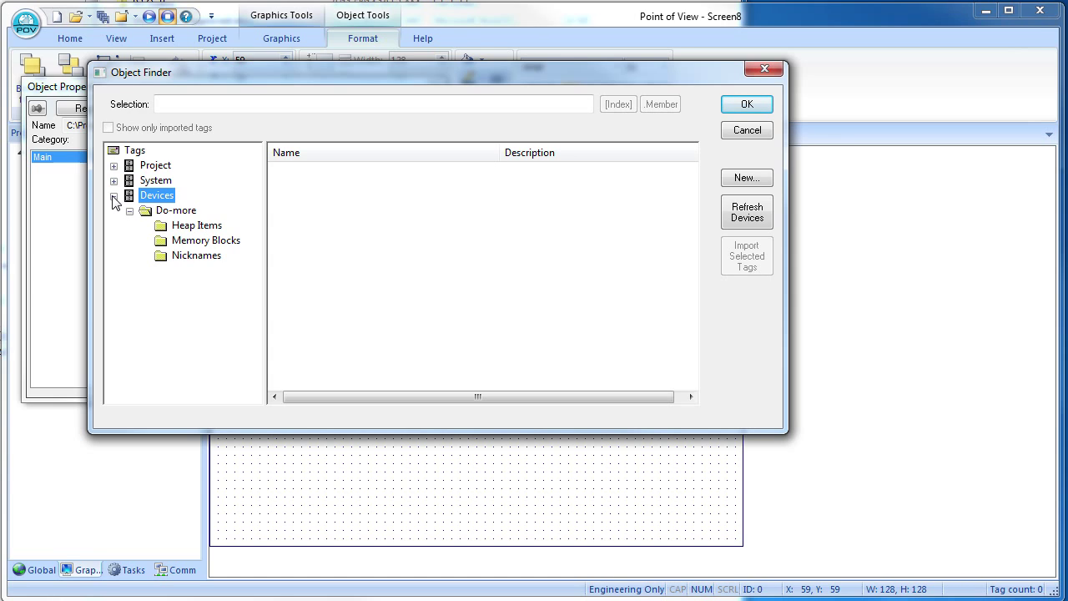
left_click(171, 258)
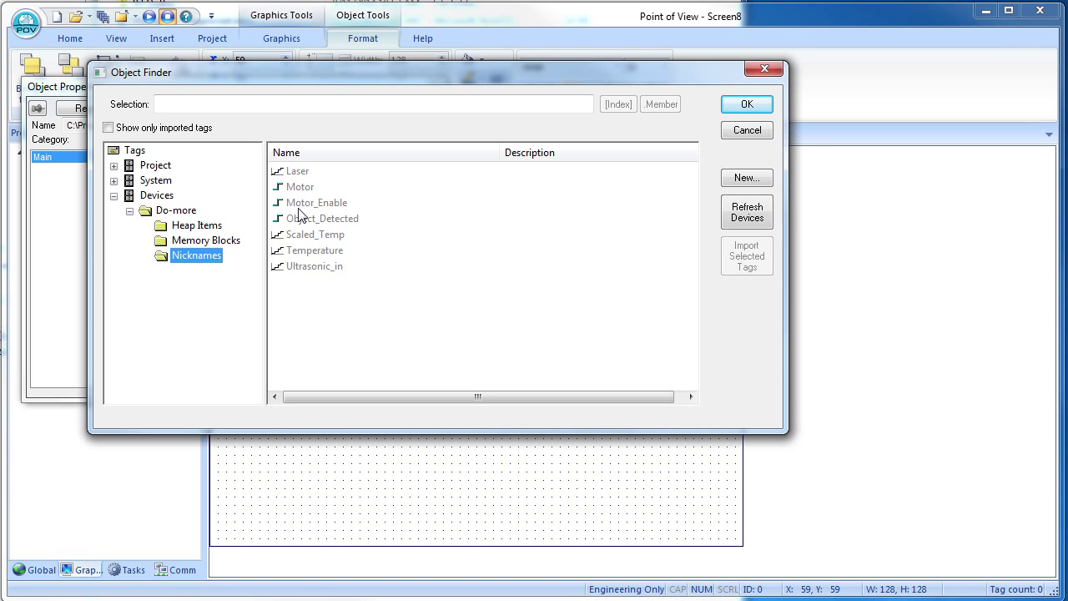
double_click(299, 209)
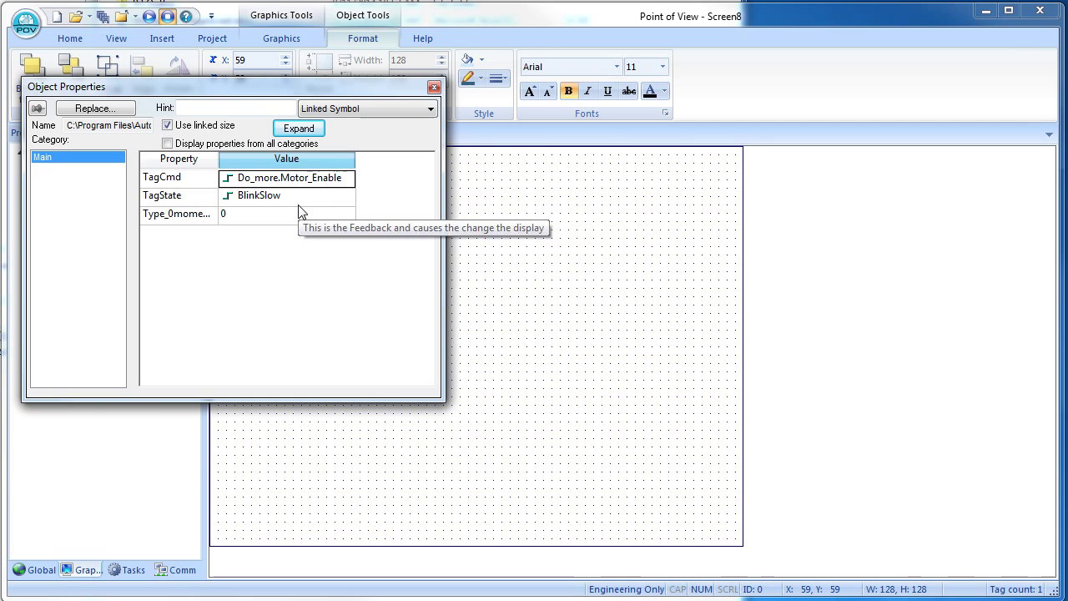
Step: Replace TagState 'BlinkSlow' with Do_more.Motor_Enable and close the knob's properties
left_click(299, 181)
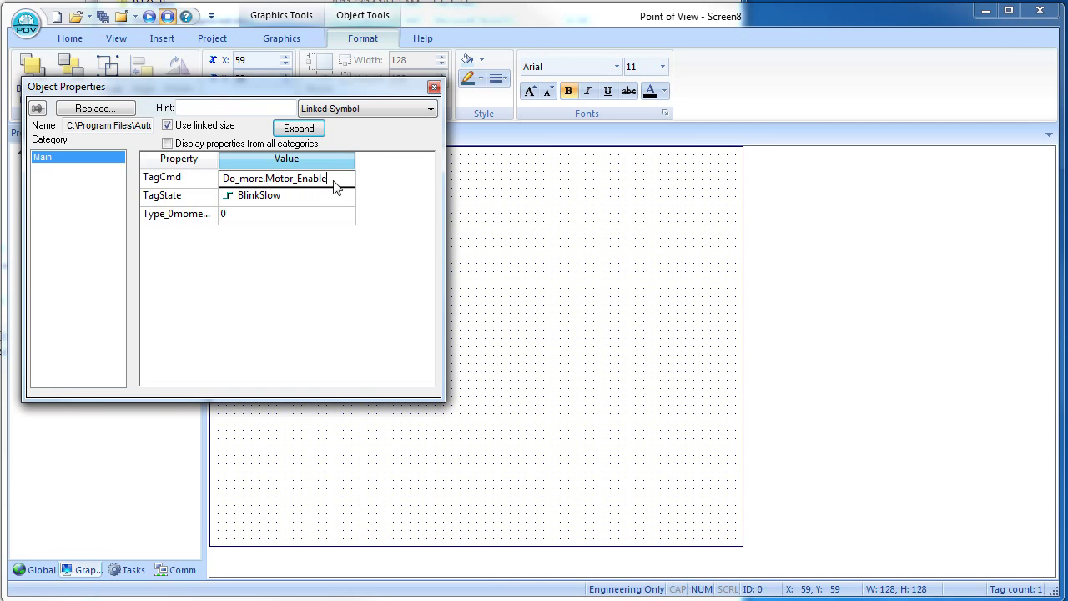
left_click_drag(340, 181, 209, 196)
key("ctrl+c")
left_click(242, 195)
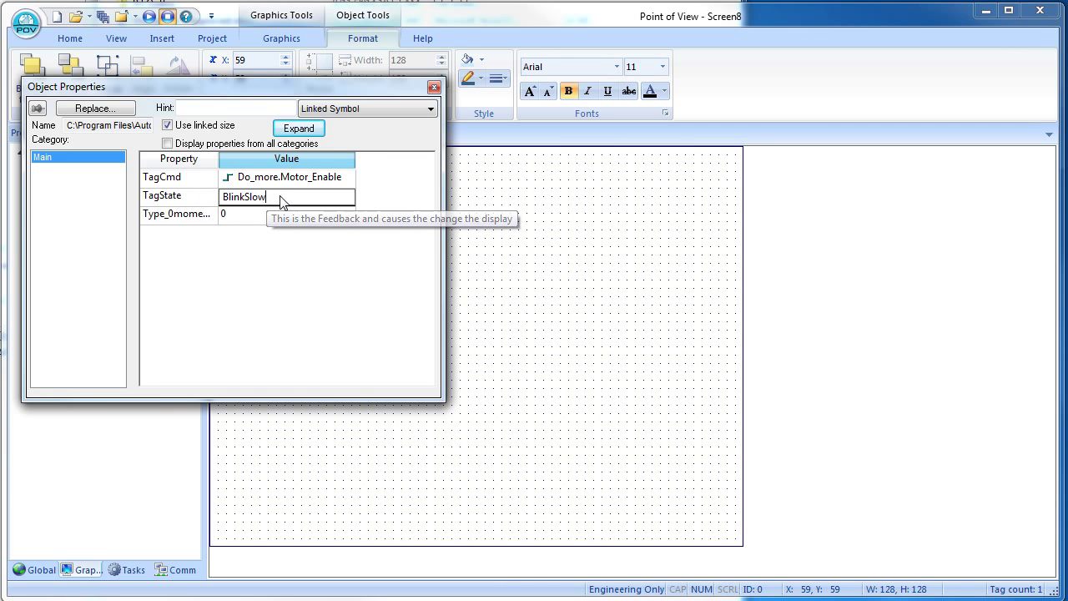
left_click_drag(280, 197, 204, 205)
key("ctrl+v")
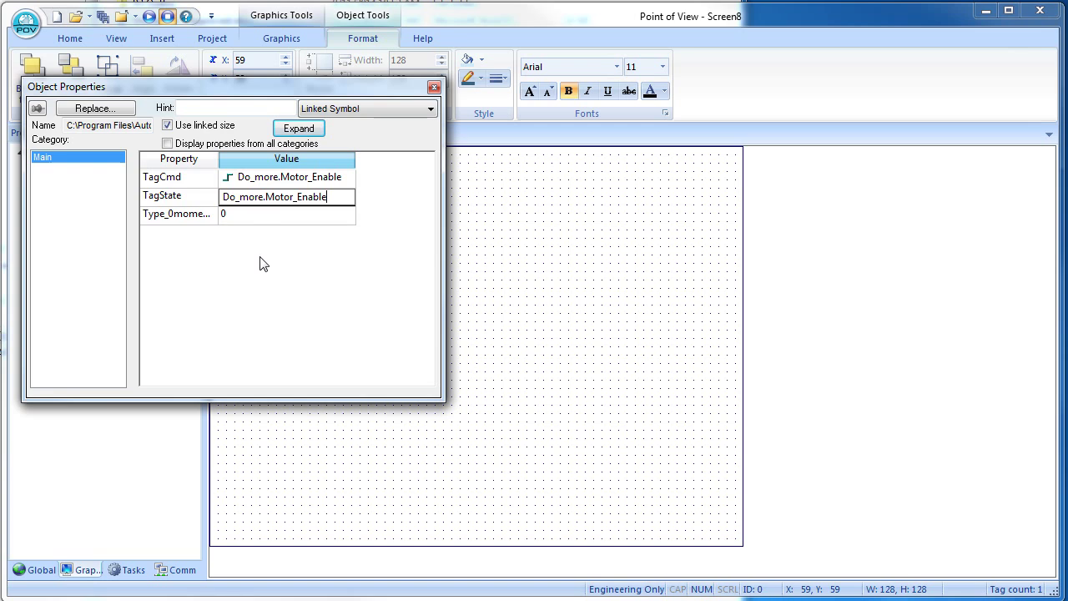
left_click(263, 262)
left_click(433, 88)
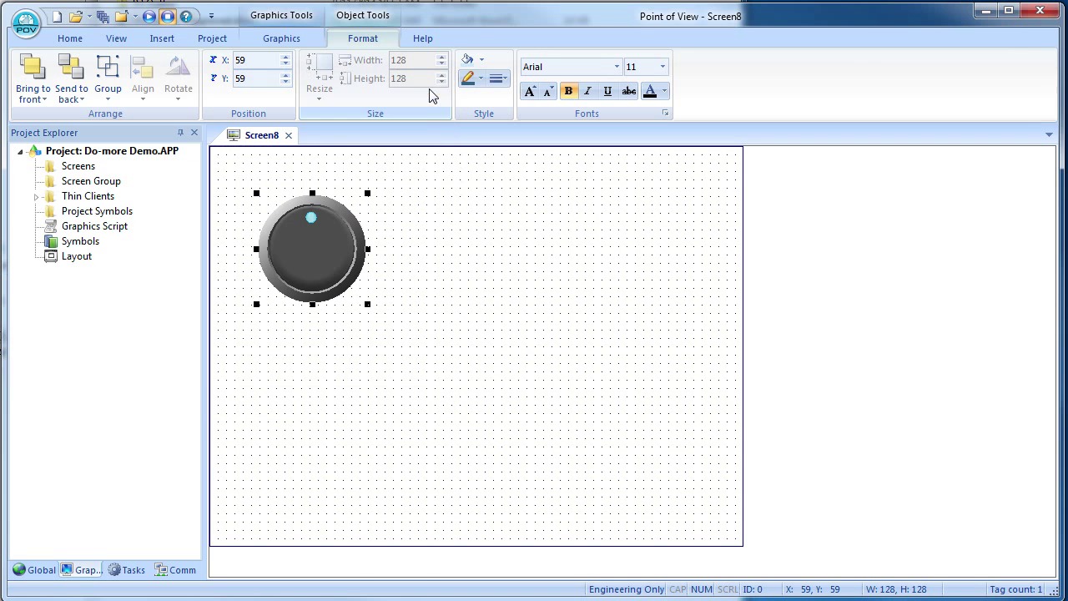
Step: Insert a green pilot light from the symbol library beside the knob
double_click(80, 242)
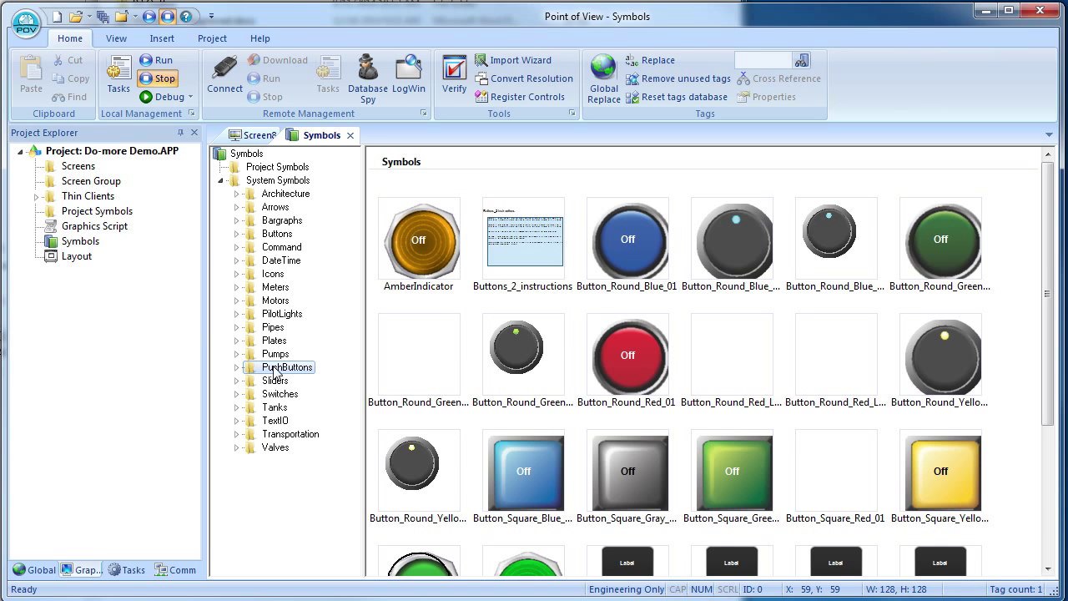
double_click(282, 314)
double_click(852, 360)
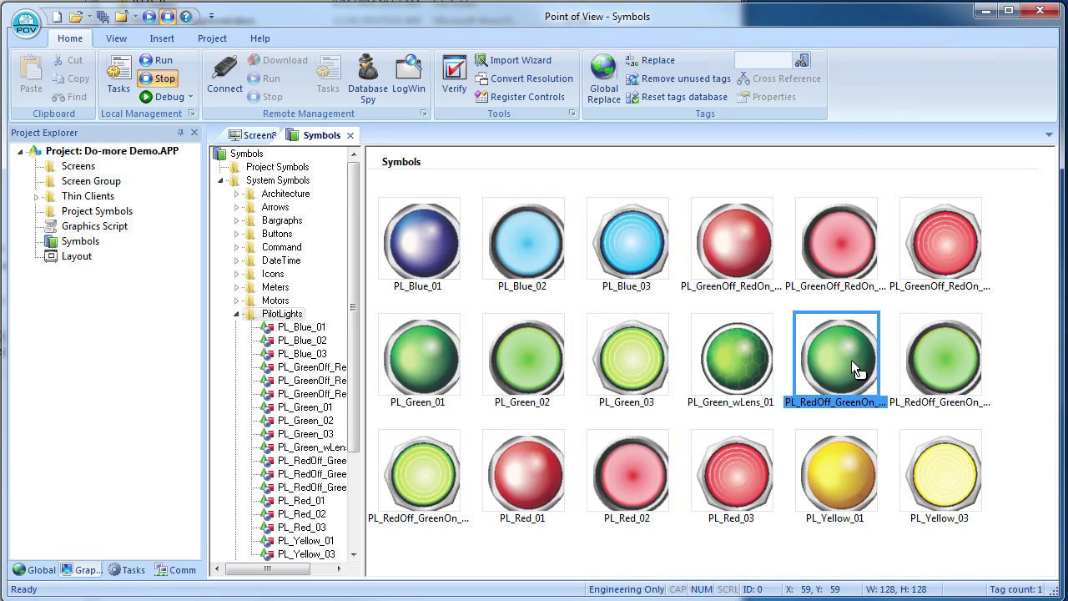
left_click(468, 215)
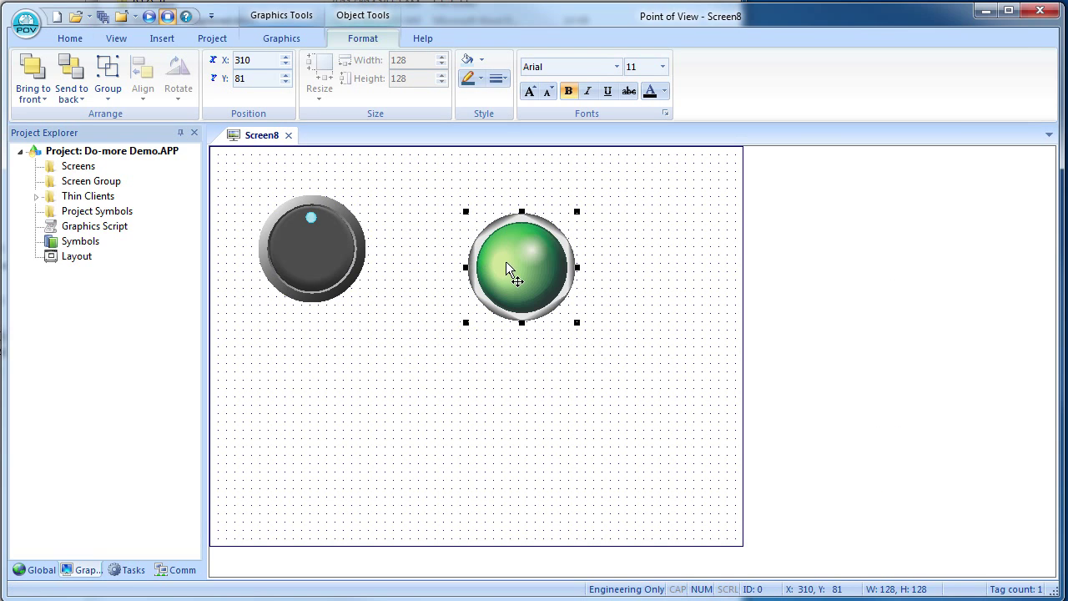
left_click_drag(506, 261, 486, 250)
Step: Bind the pilot light's state tag to Do_more.Motor and close its properties
double_click(487, 254)
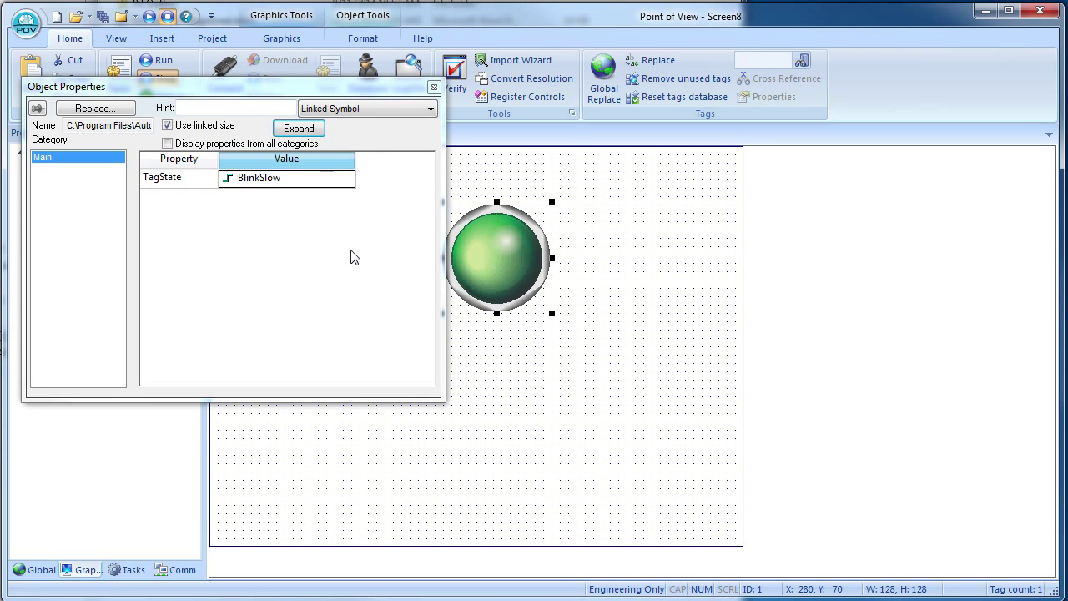
left_click(246, 181)
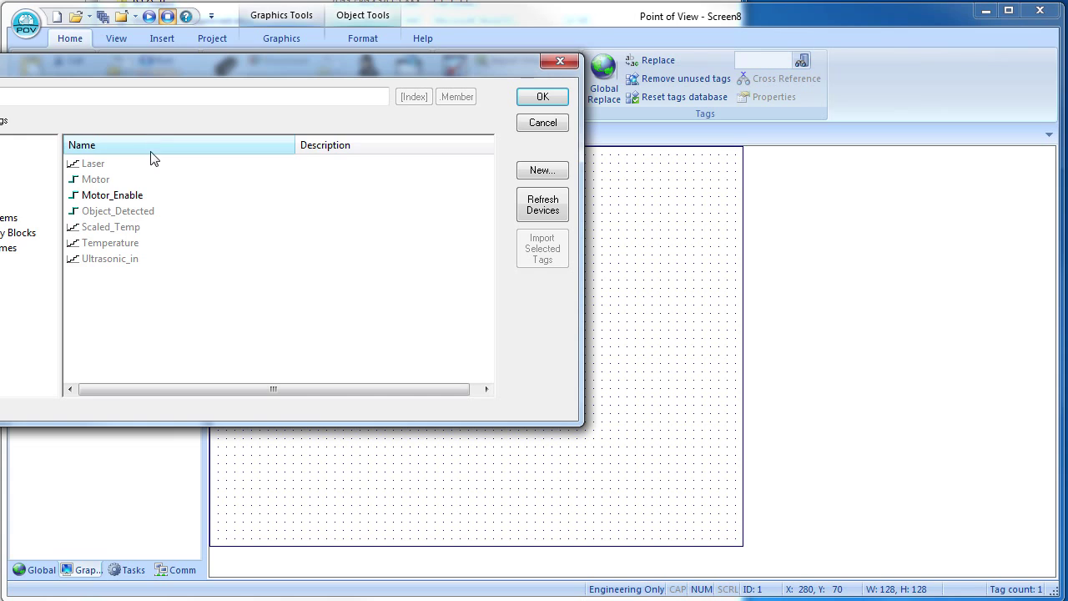
left_click(99, 180)
double_click(99, 182)
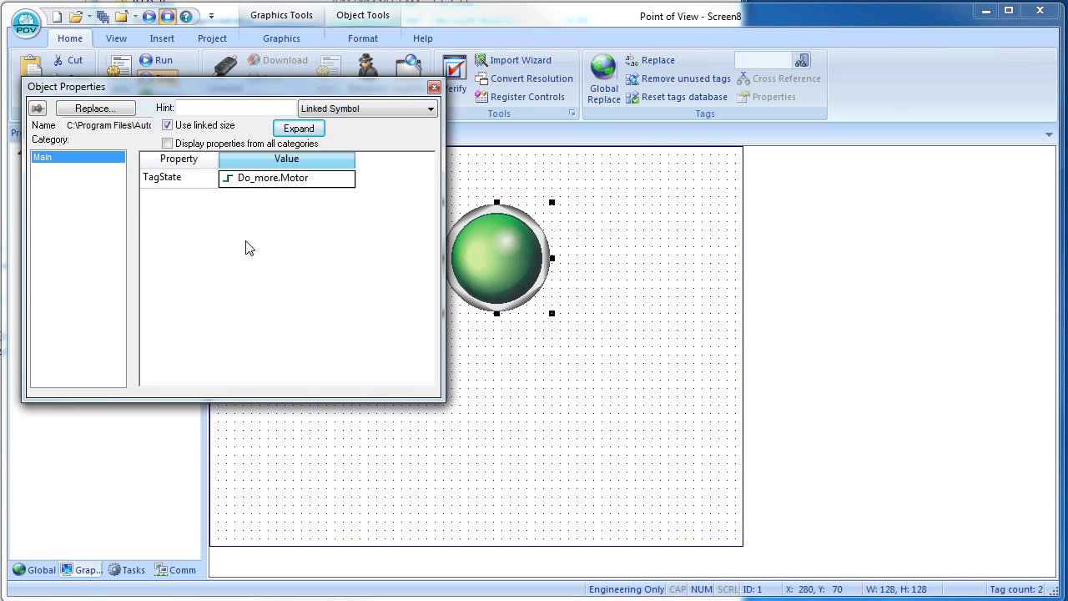
left_click(251, 178)
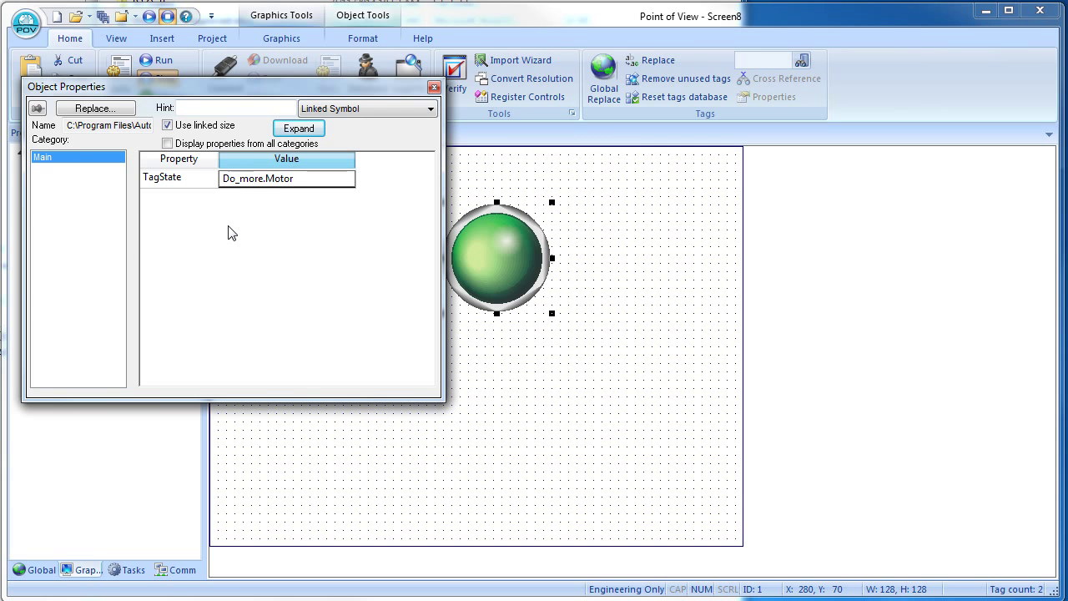
left_click(434, 89)
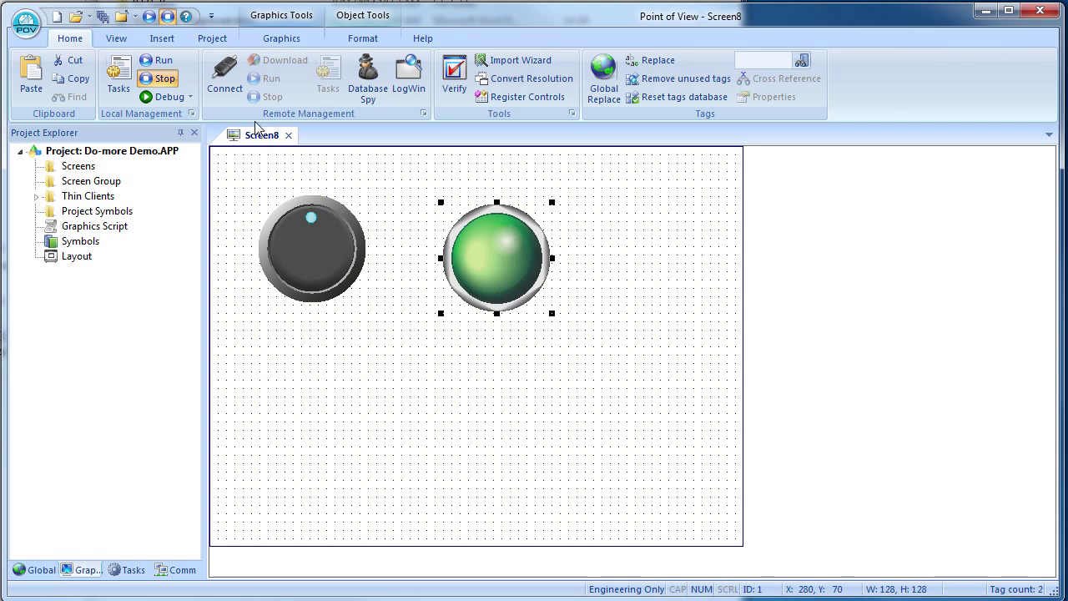
Step: Enable title bar, minimize/maximize/close boxes and resize border, disable Start Maximized, then run
left_click(212, 38)
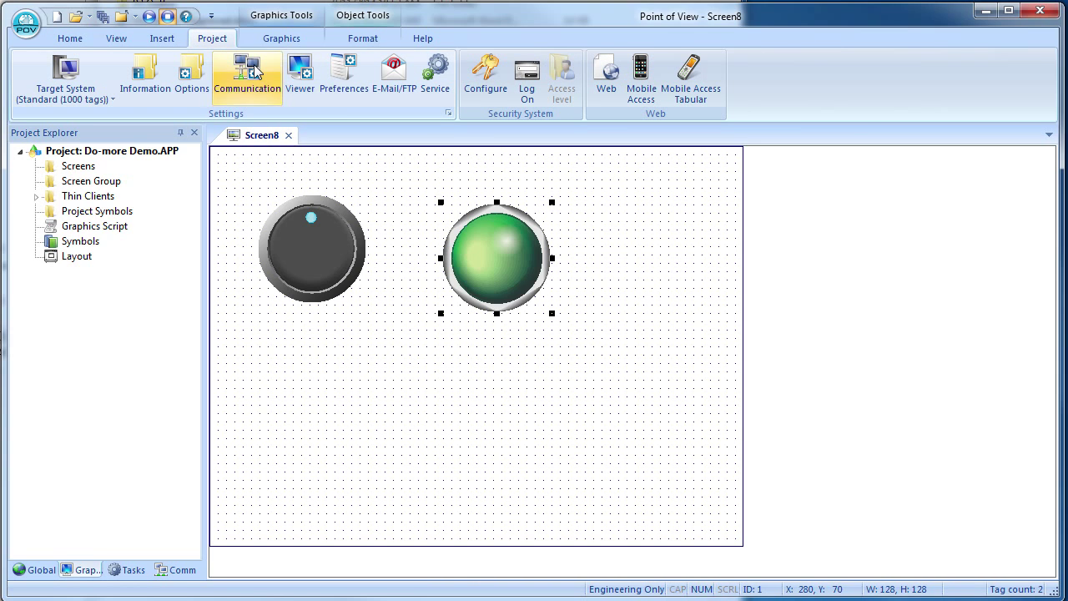
left_click(302, 75)
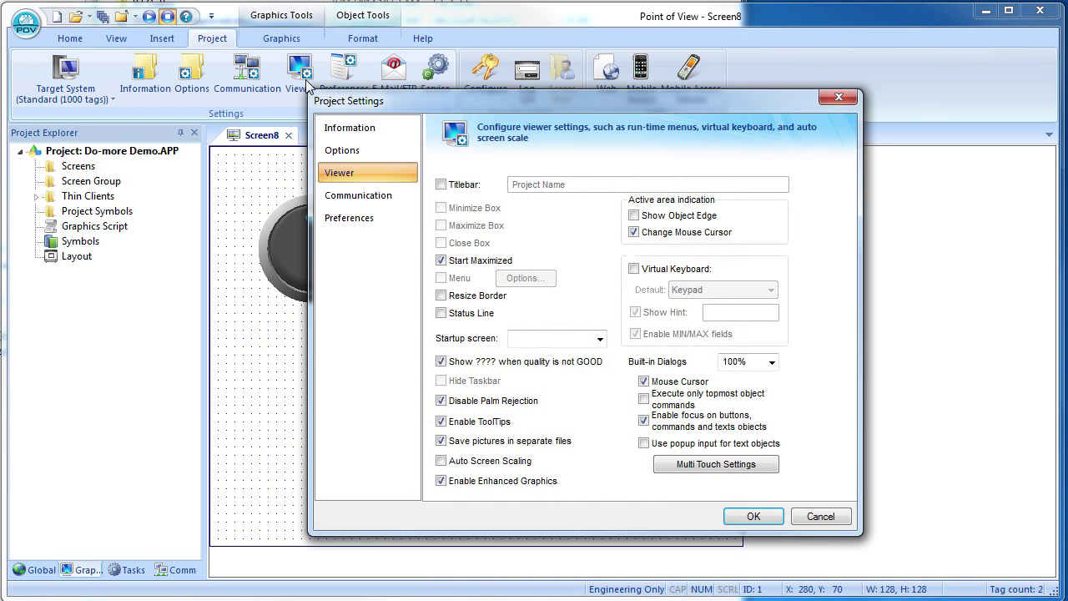
left_click(441, 185)
left_click(441, 208)
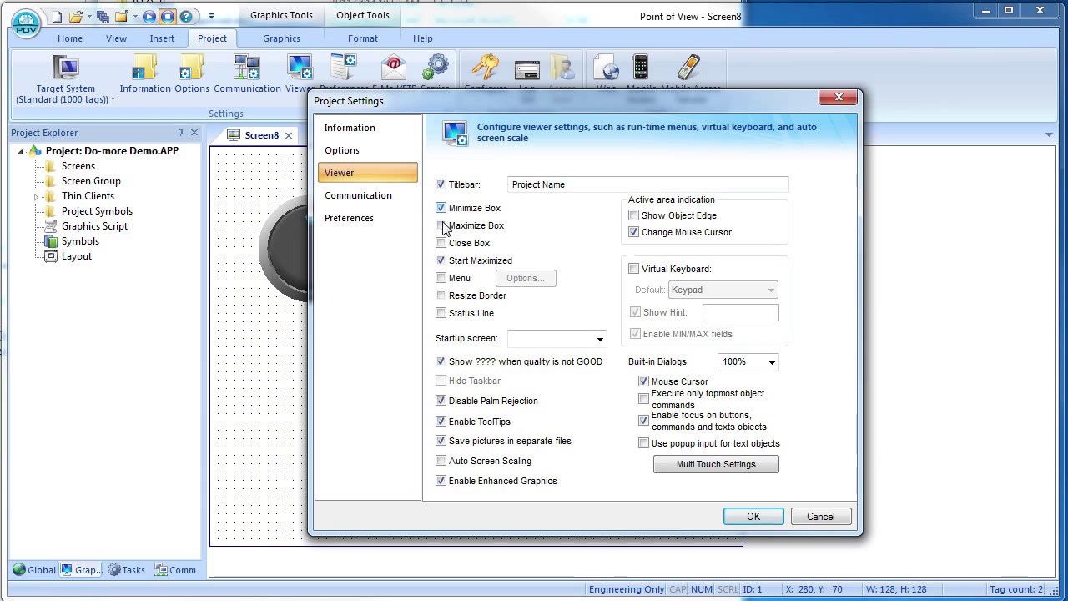
left_click(440, 242)
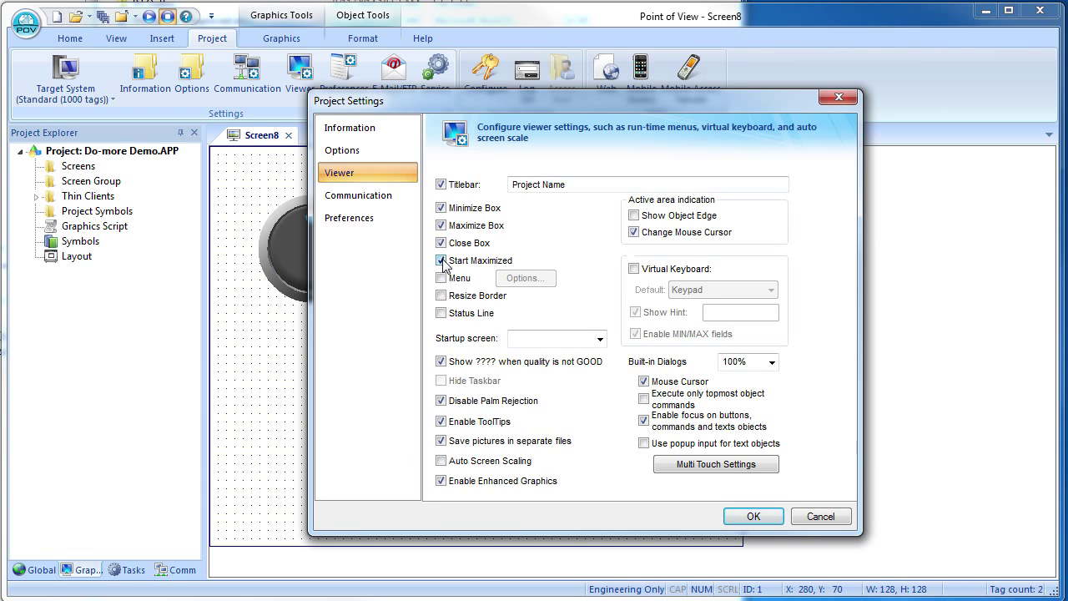
left_click(440, 261)
left_click(440, 296)
left_click(753, 517)
left_click(148, 16)
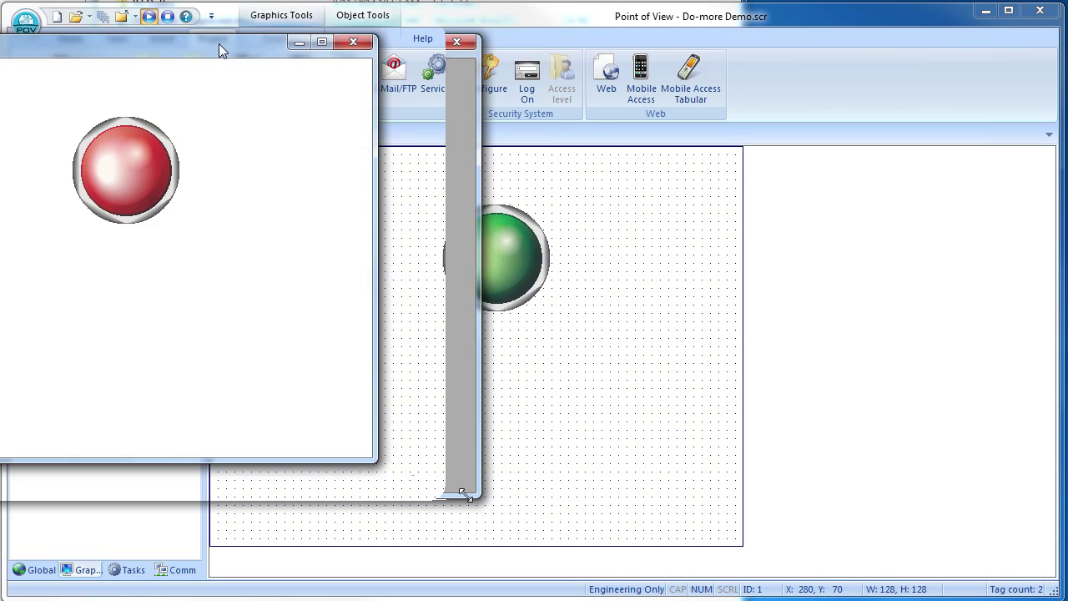
Step: Move the runtime window and toggle the selector knob four times, watching the motor light
left_click_drag(218, 44, 439, 63)
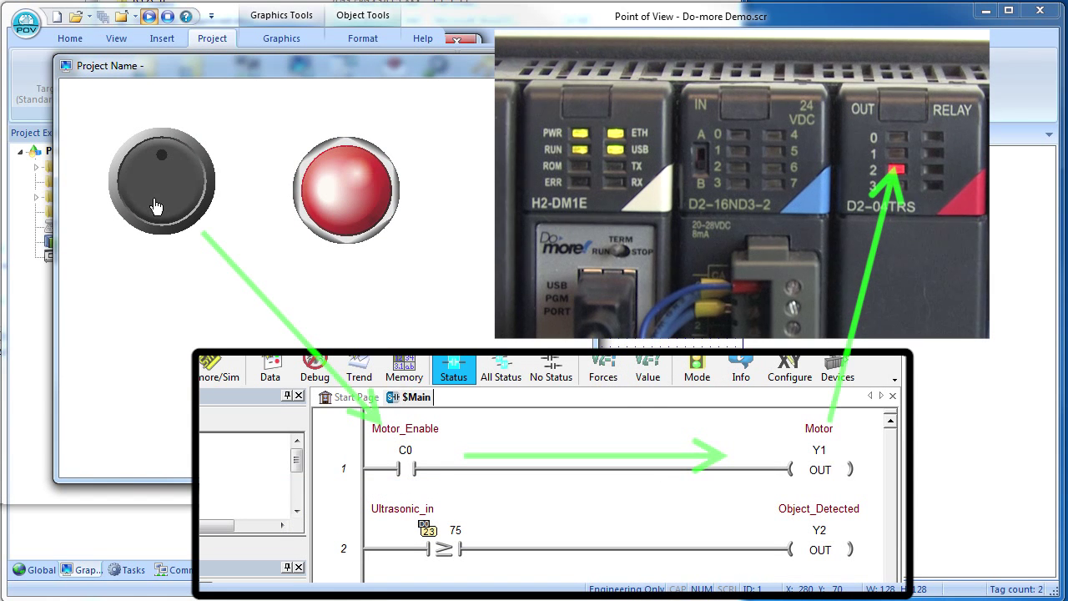
left_click(156, 207)
left_click(156, 207)
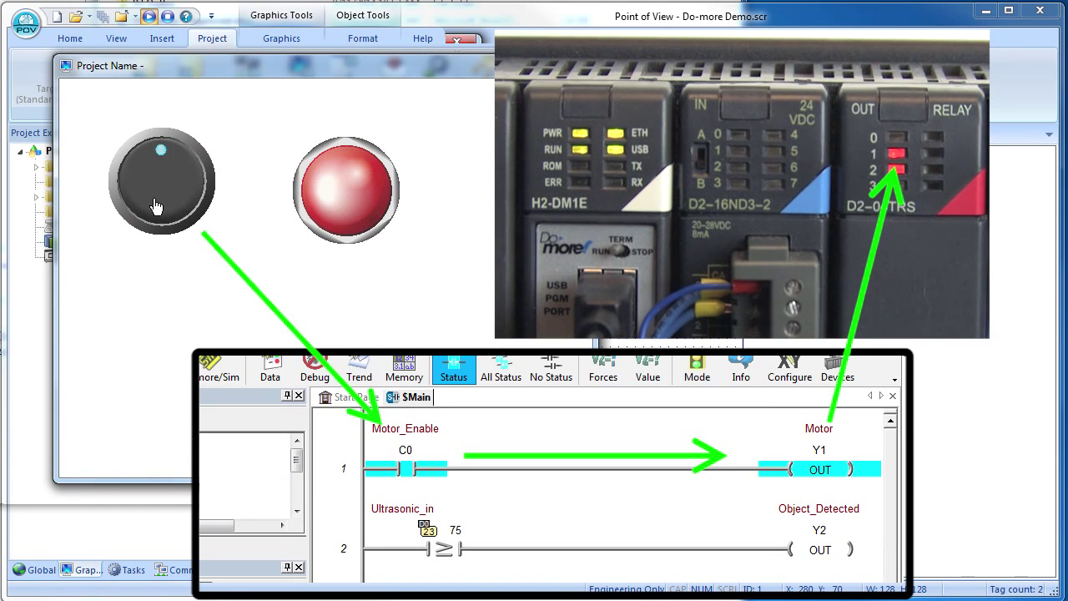
left_click(156, 207)
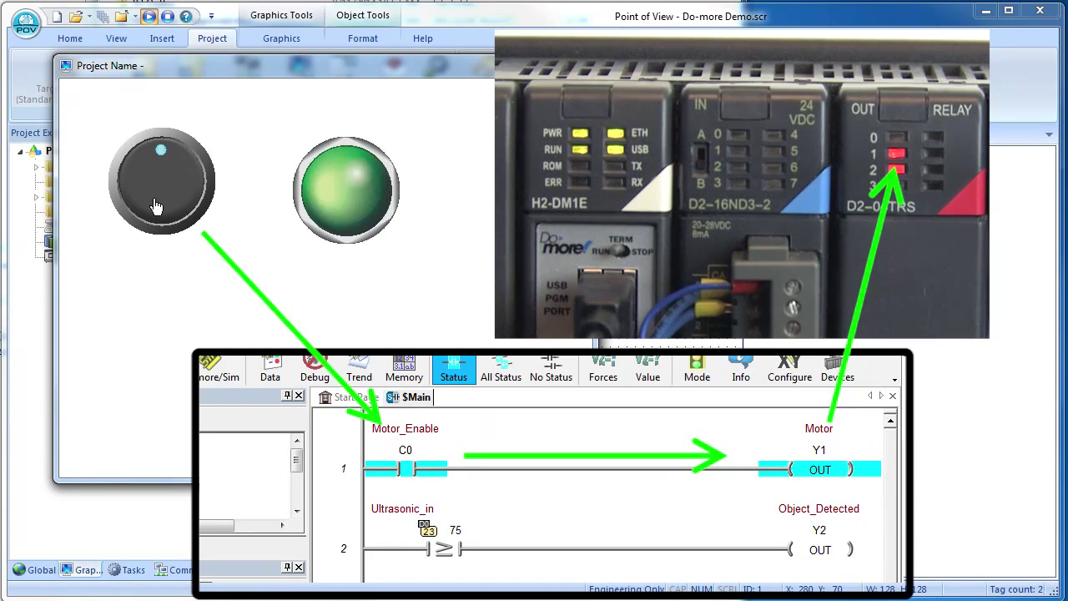
left_click(156, 207)
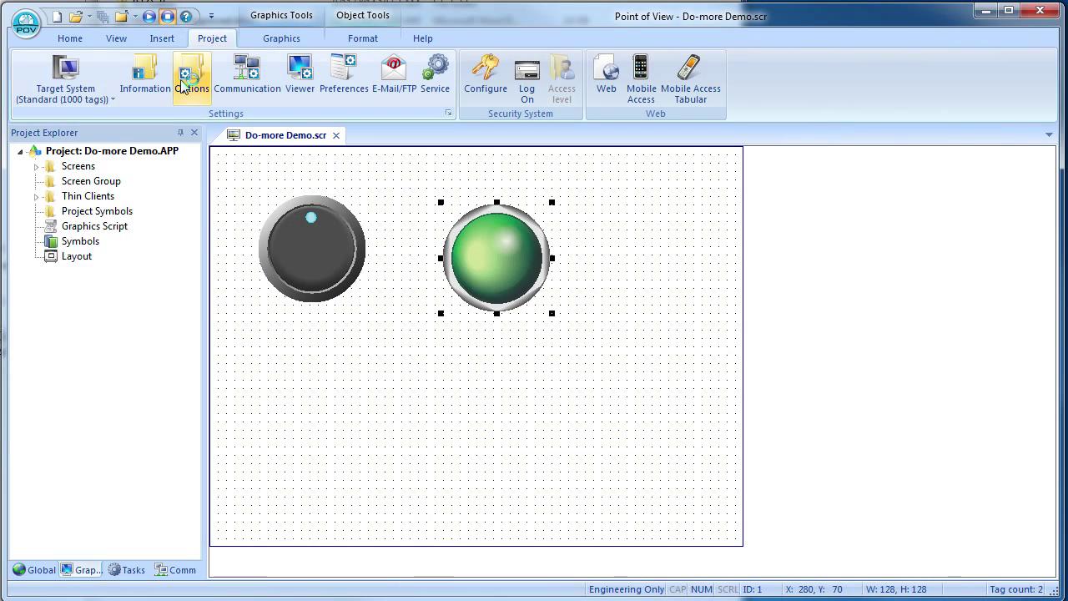
Step: Draw a text box below the knob bound to Do_more.Ultrasonic_in
left_click(281, 39)
left_click(424, 79)
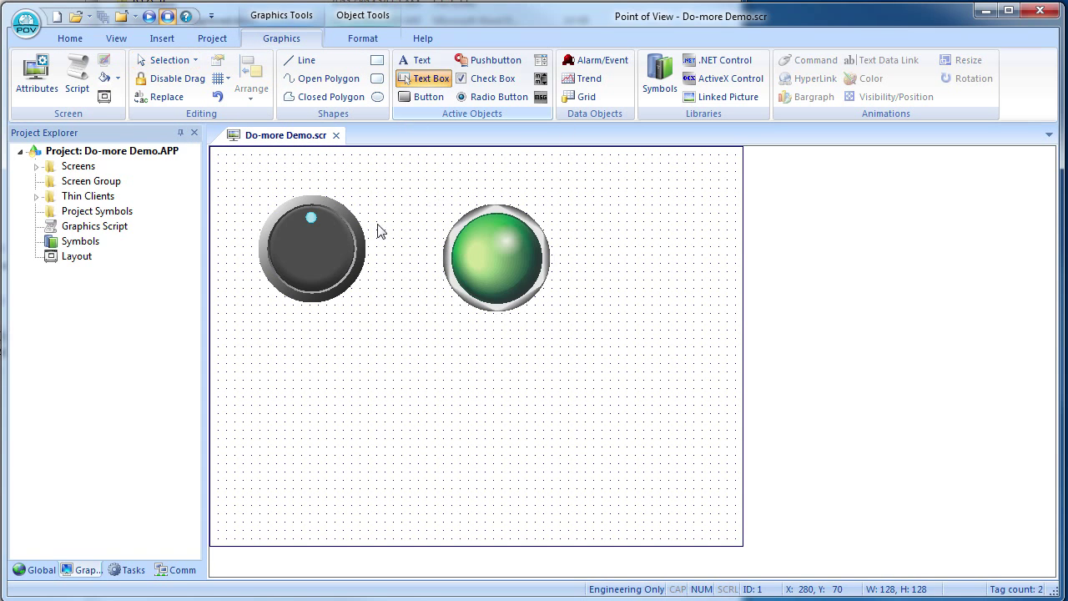
left_click_drag(264, 357, 486, 401)
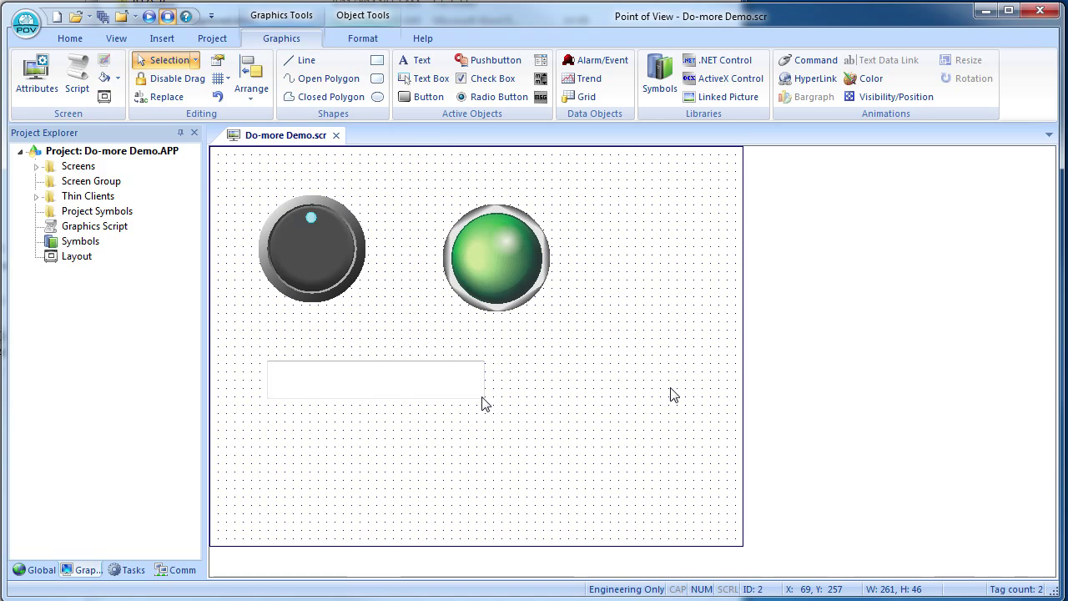
double_click(407, 391)
left_click(426, 133)
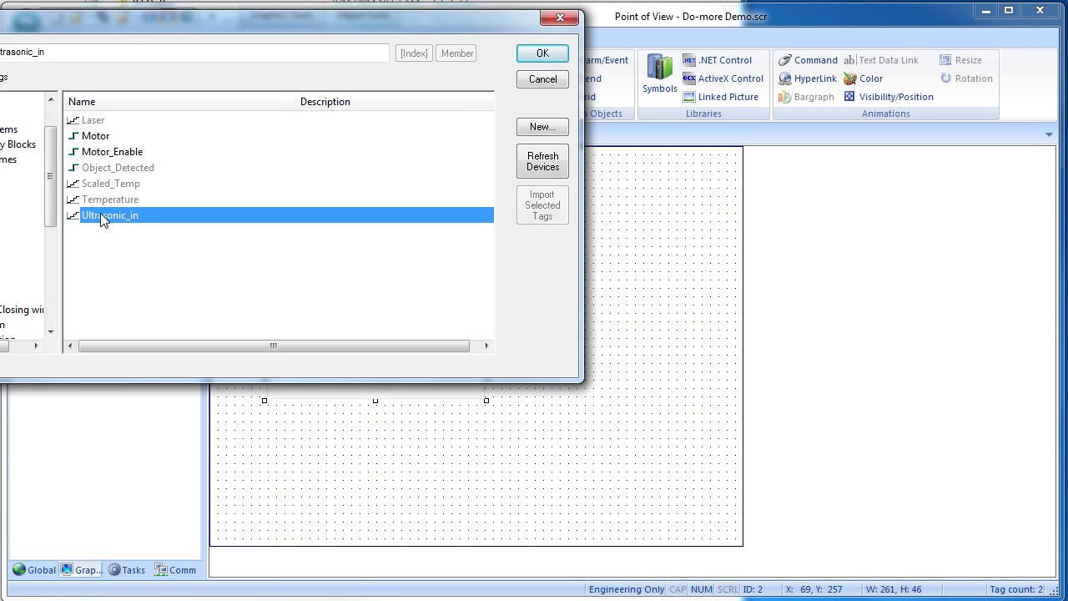
double_click(102, 211)
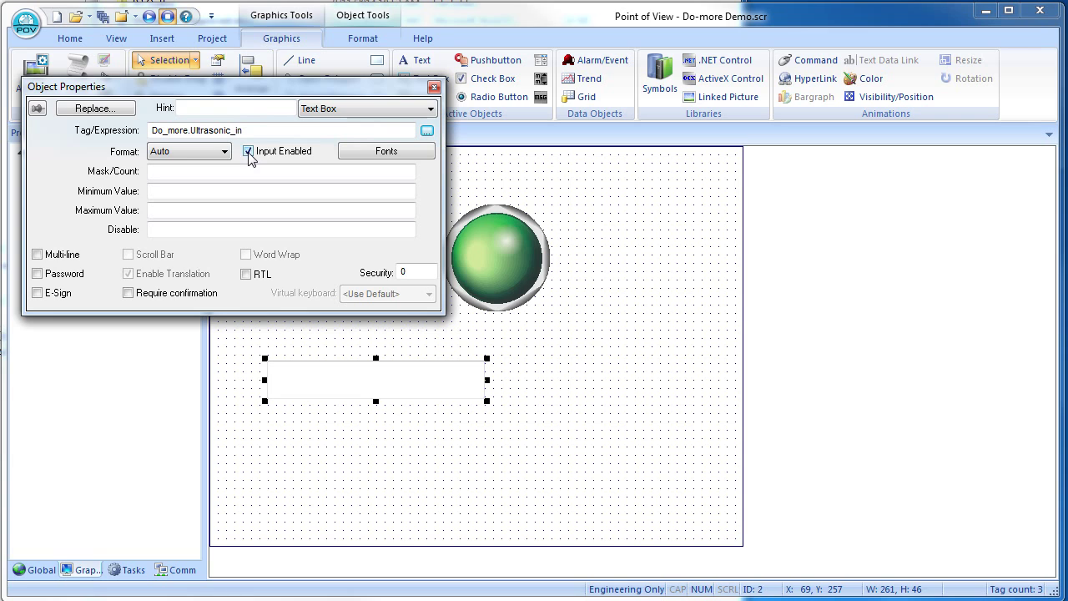
left_click(434, 87)
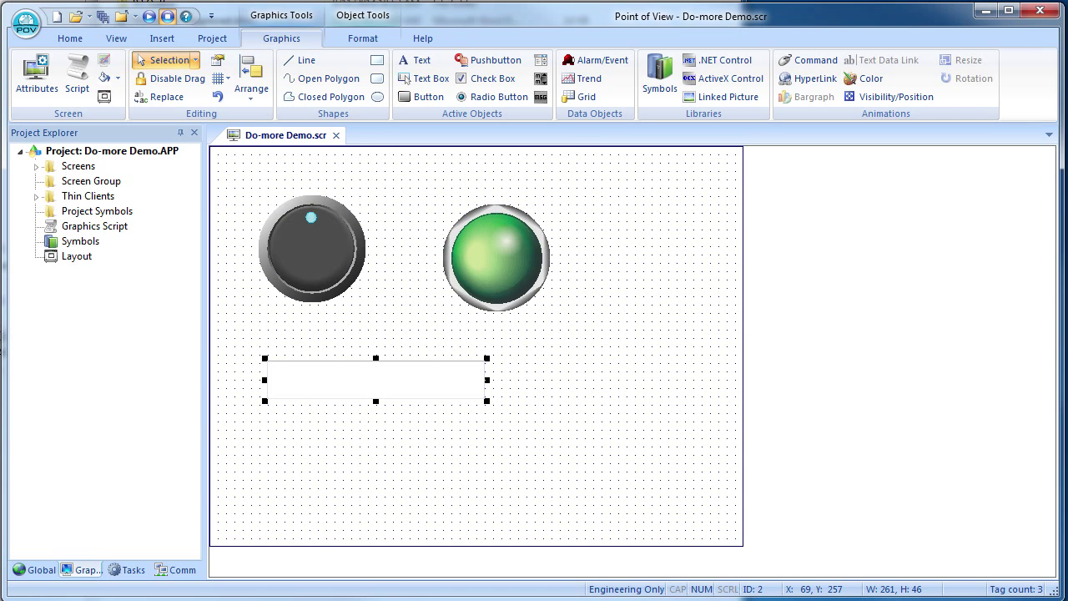
Step: Draw a second, display-only text box to its right bound to Do_more.Scaled_Temp
left_click(424, 78)
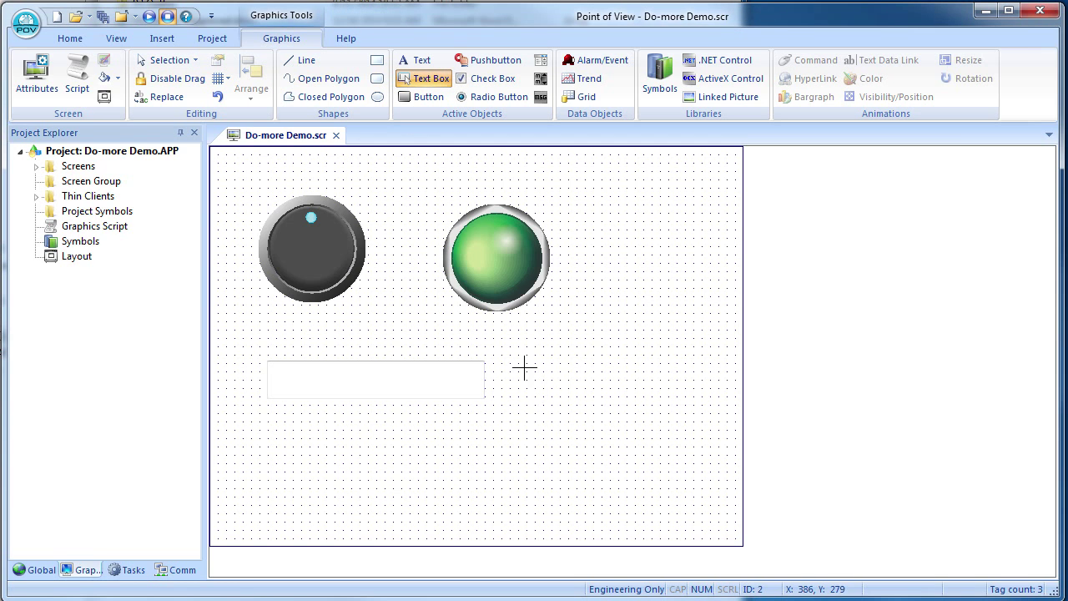
left_click_drag(514, 358, 722, 403)
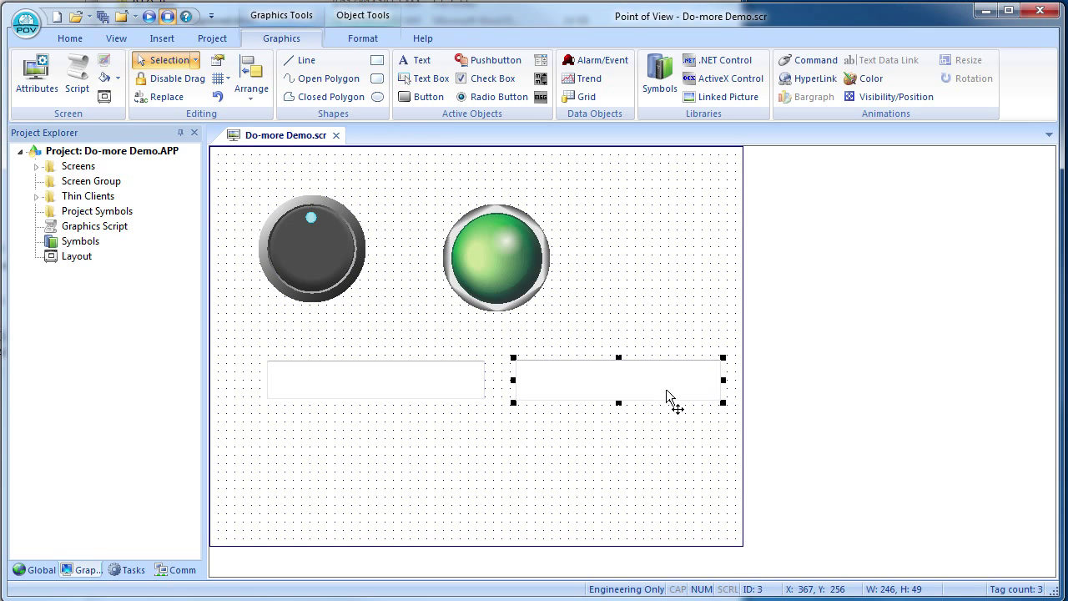
double_click(668, 396)
left_click(427, 132)
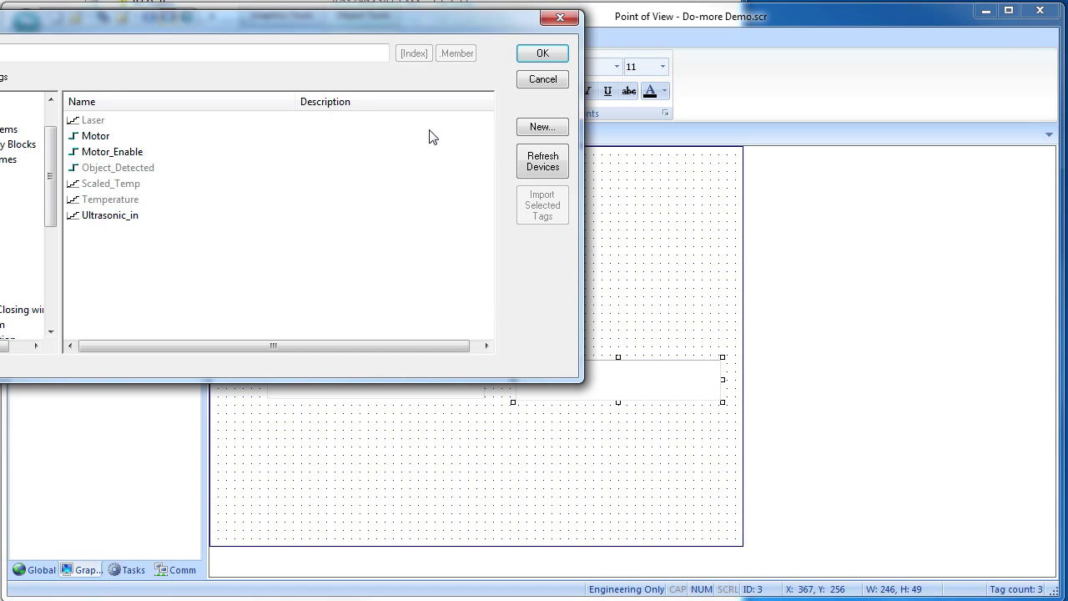
left_click(111, 184)
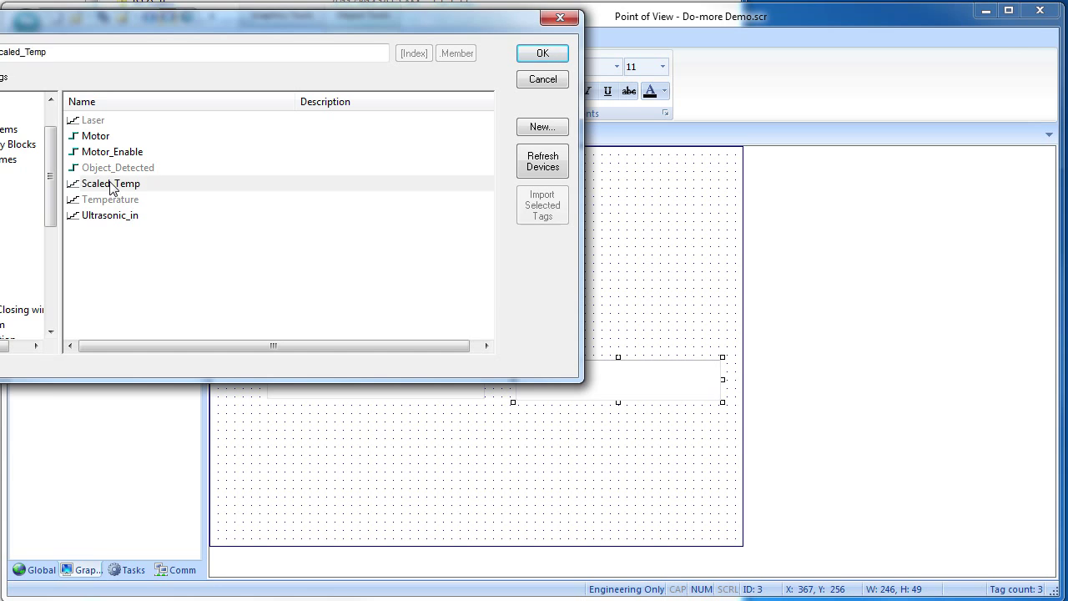
double_click(111, 184)
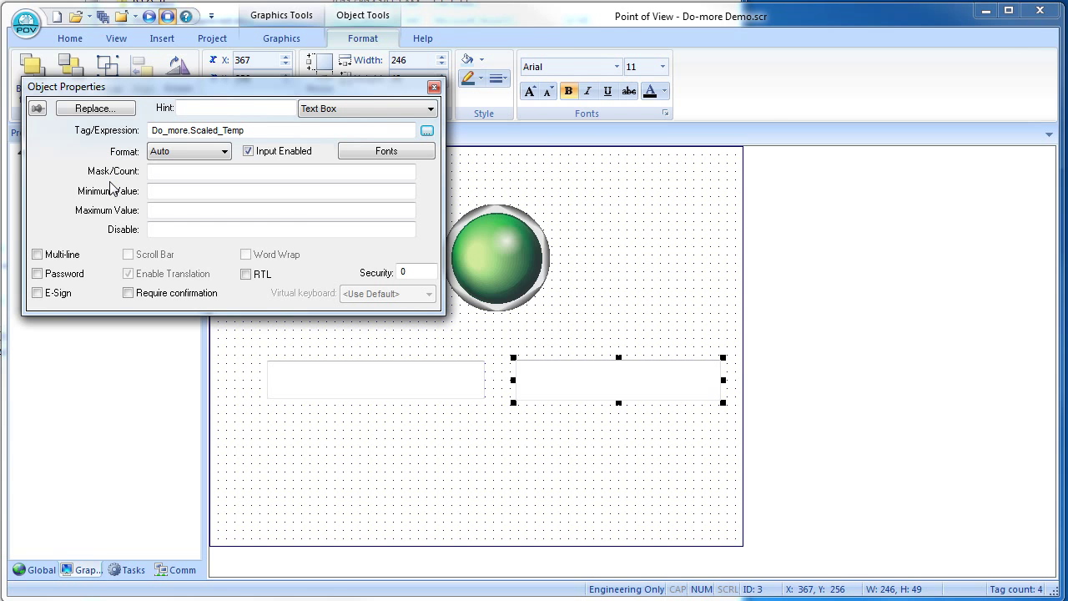
left_click(249, 152)
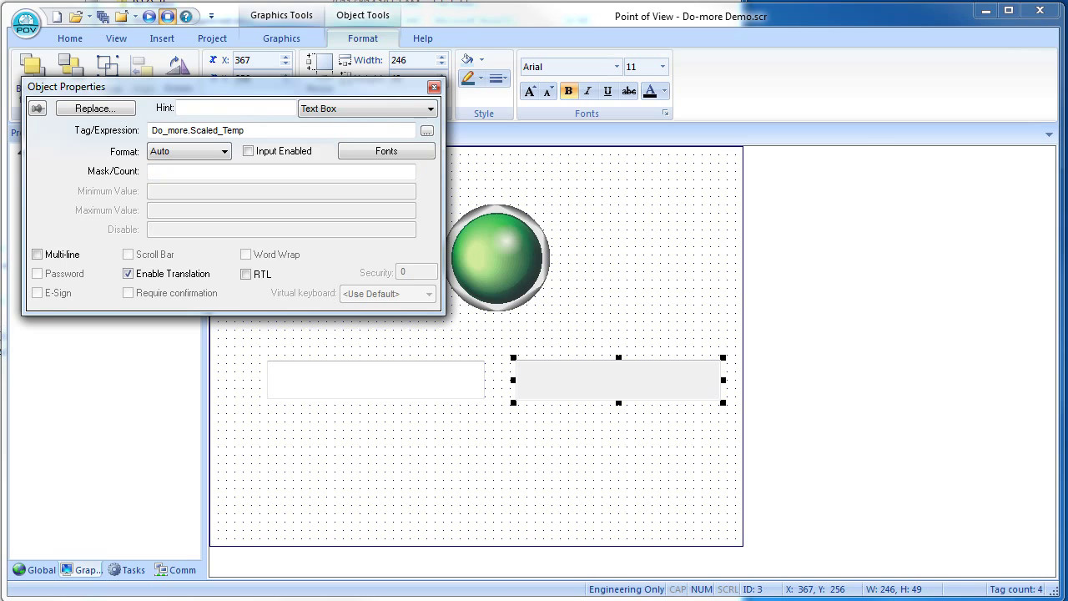
left_click(617, 417)
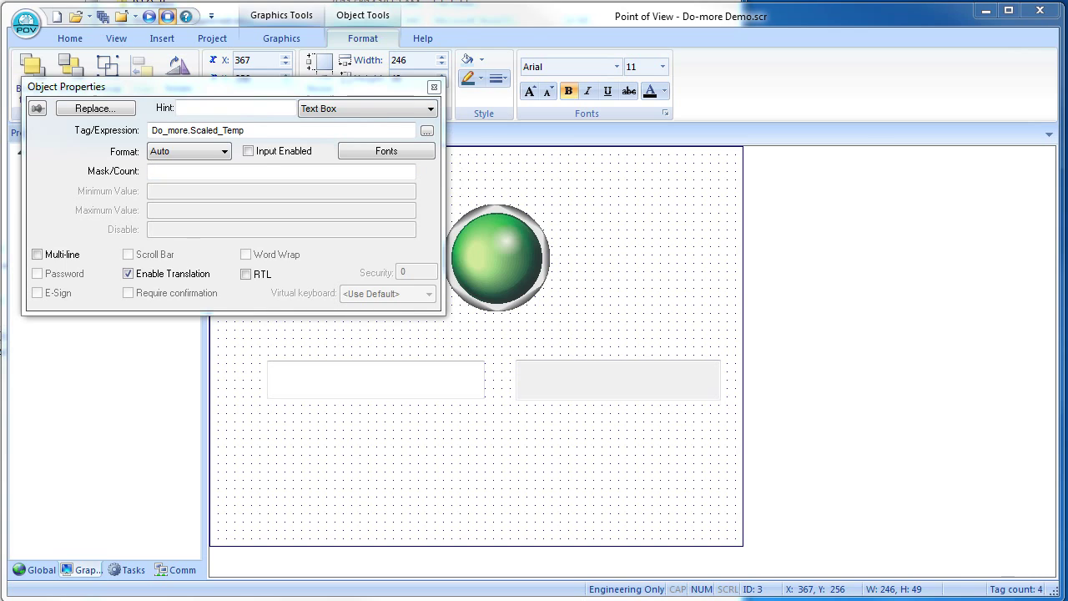
left_click(434, 89)
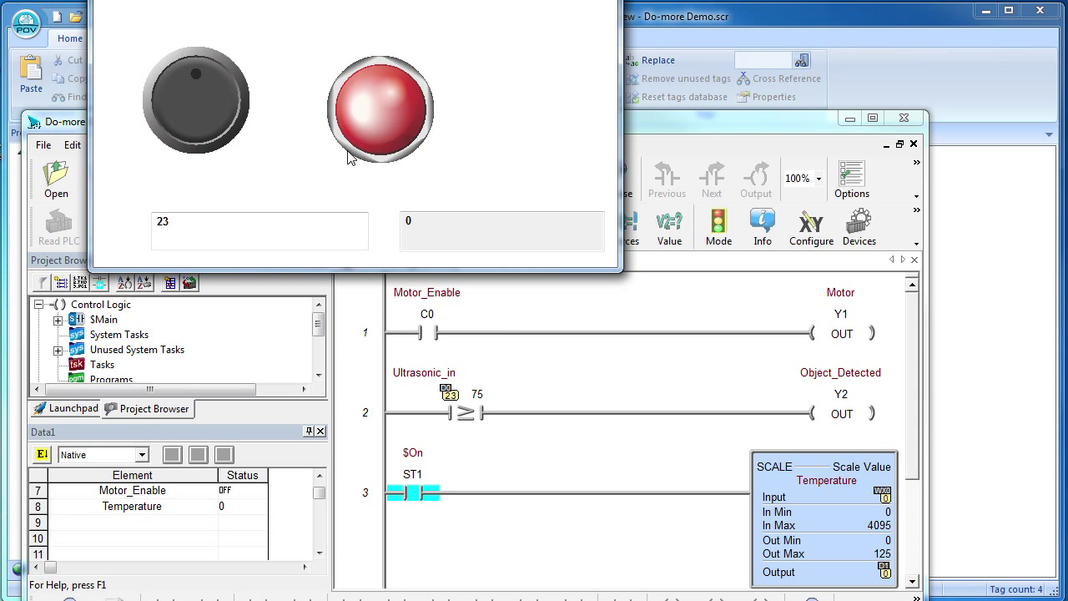
Step: Replace the ultrasonic text box value 23 with 76 at runtime
left_click_drag(191, 228, 146, 232)
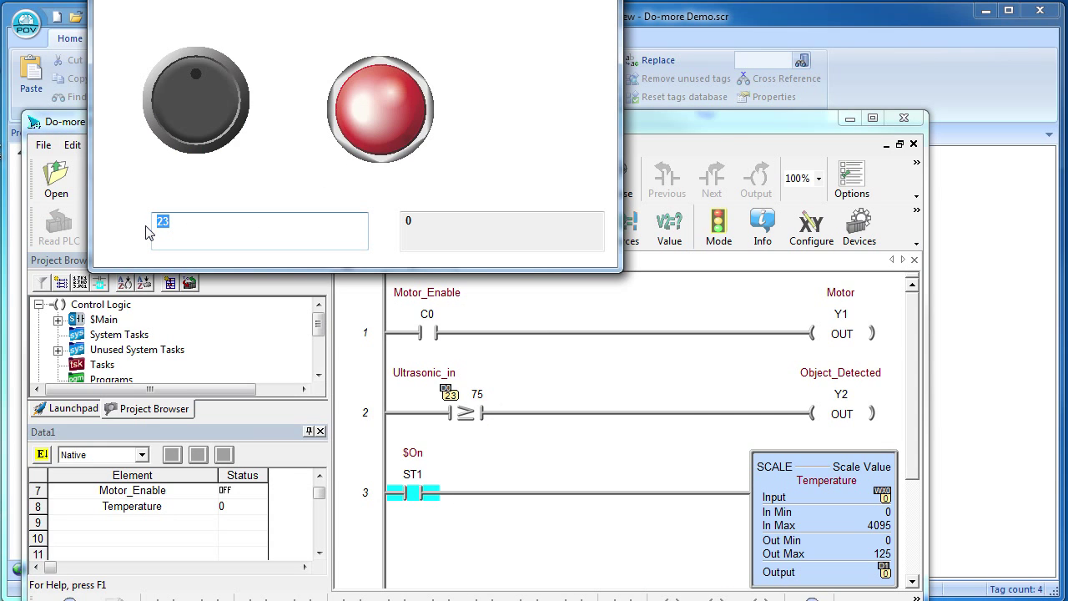
type("76")
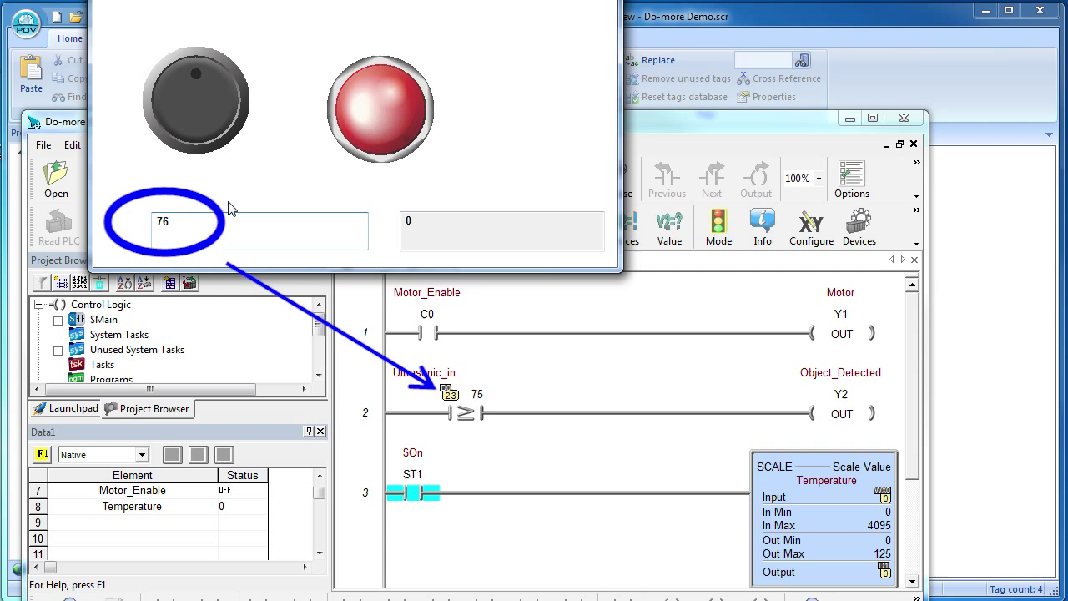